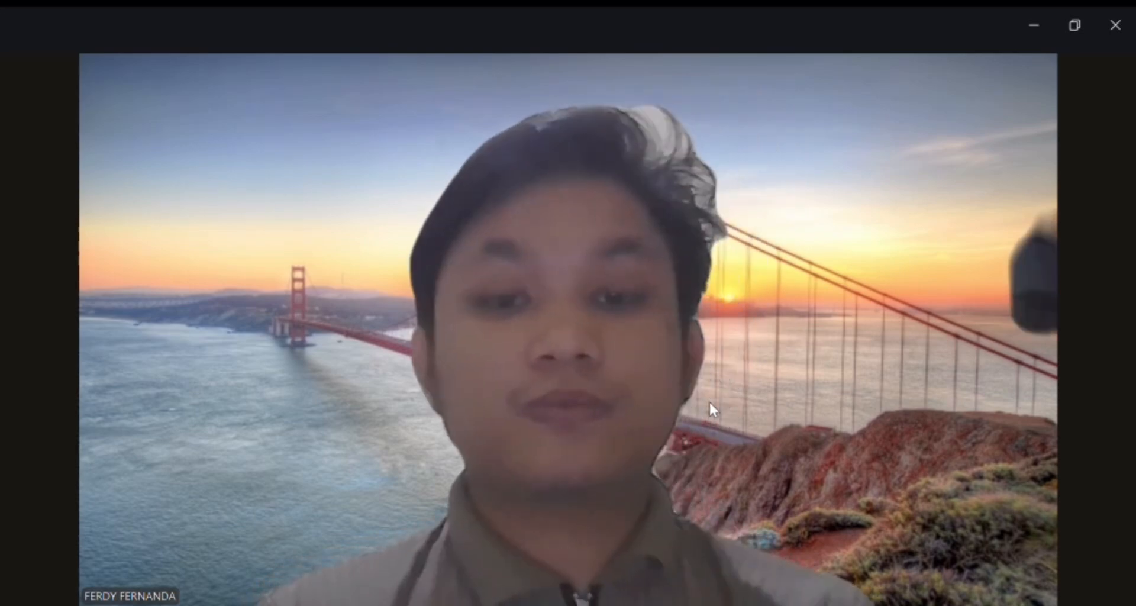
mouse_move(786, 387)
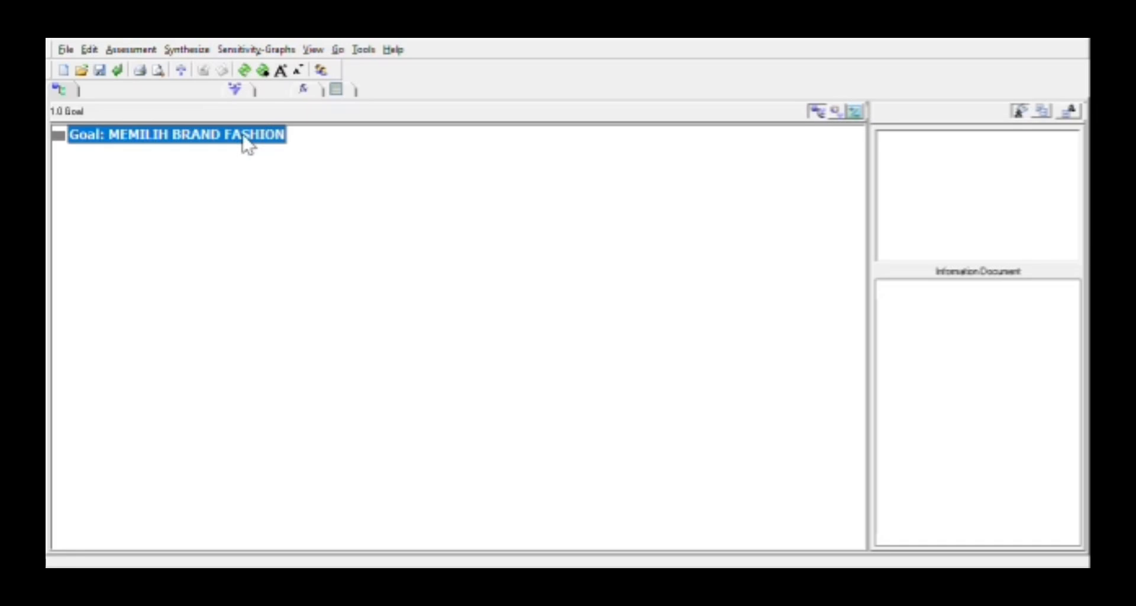
- Add the criteria KUALITAS and HARGA as child nodes under the goal MEMILIH BRAND FASHION
key(ctrl+h)
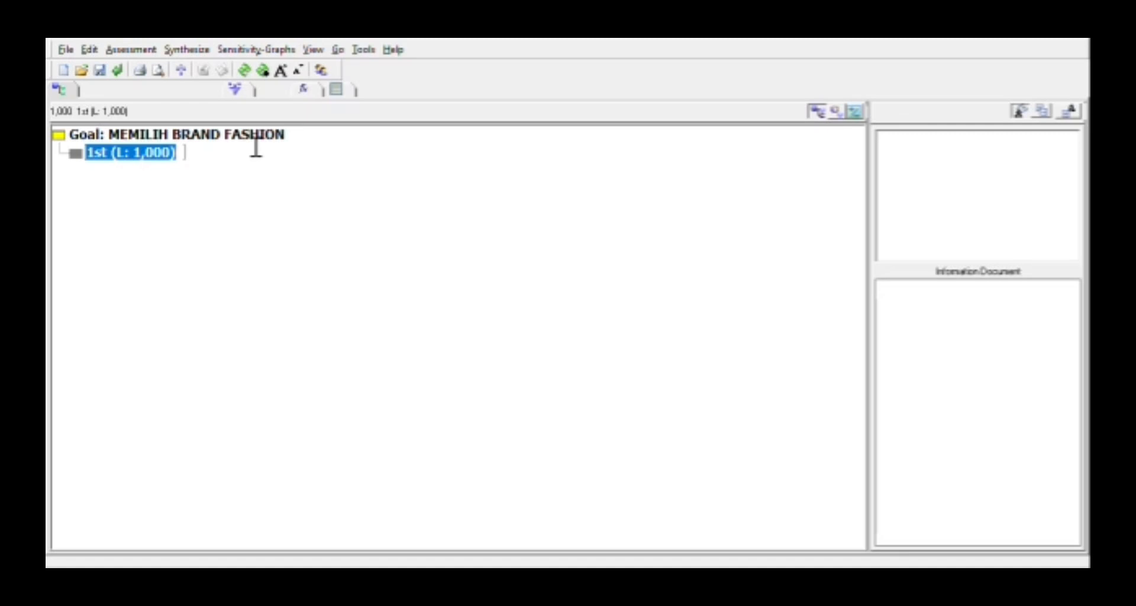
text(KU)
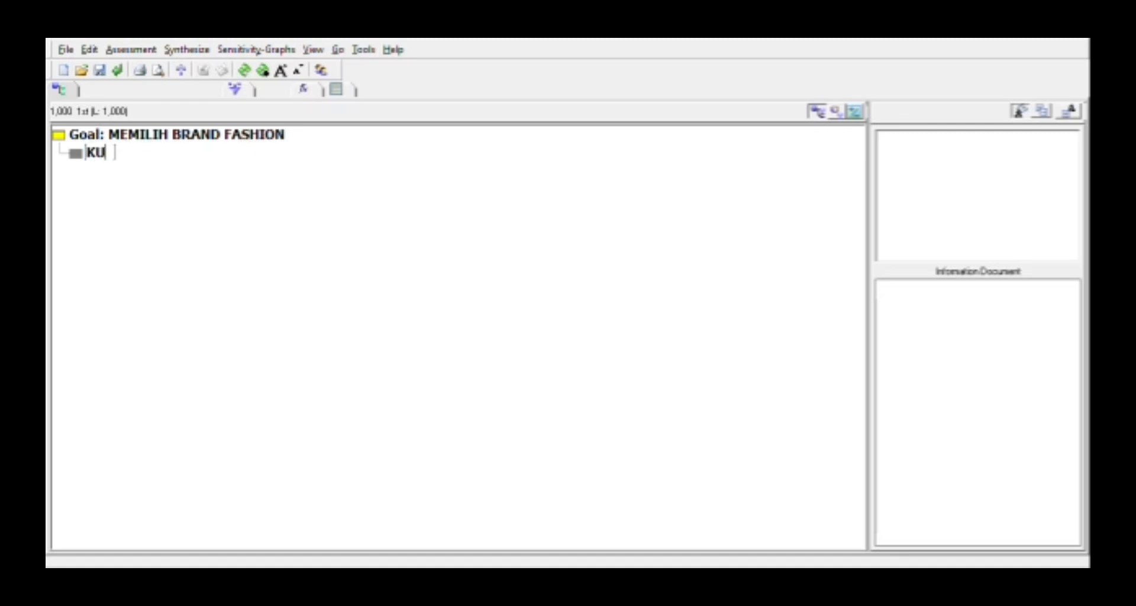
text(ALITAS)
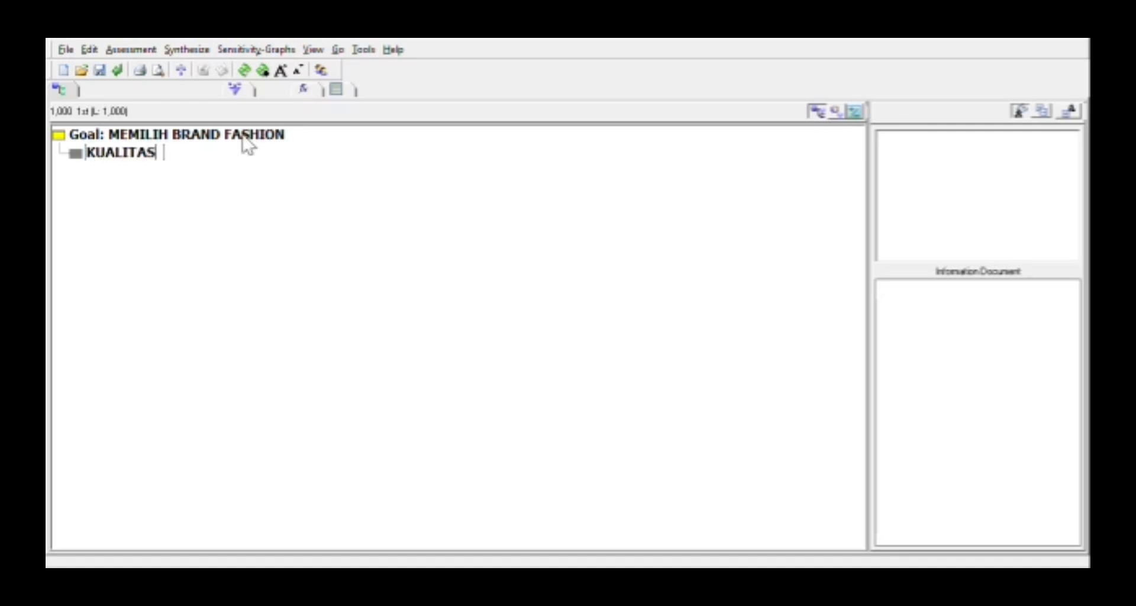
key(Return)
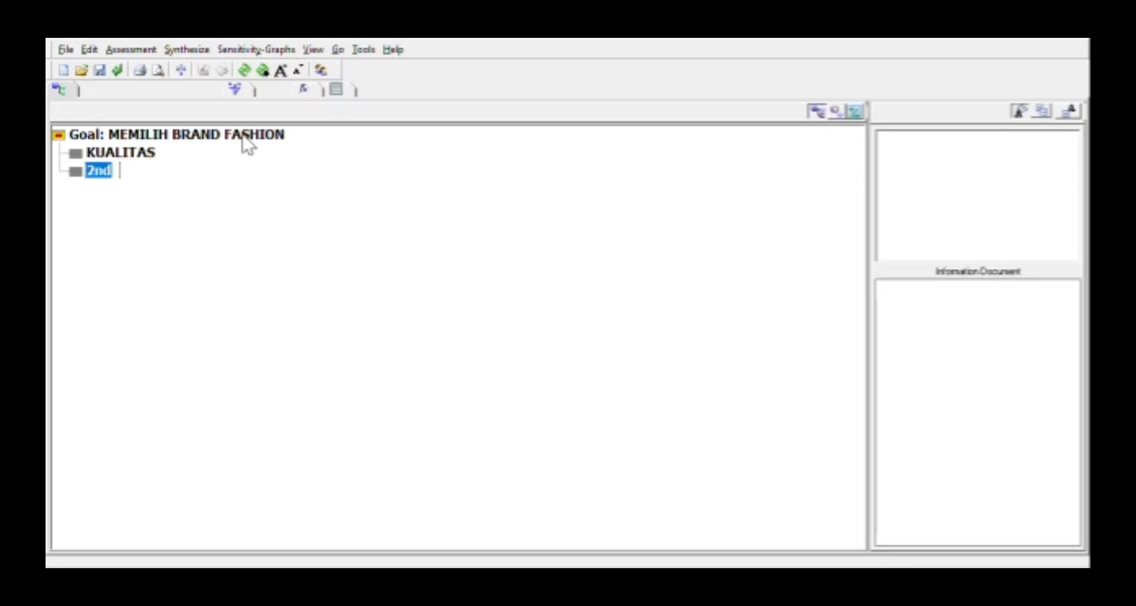
text(HARGA)
key(Return)
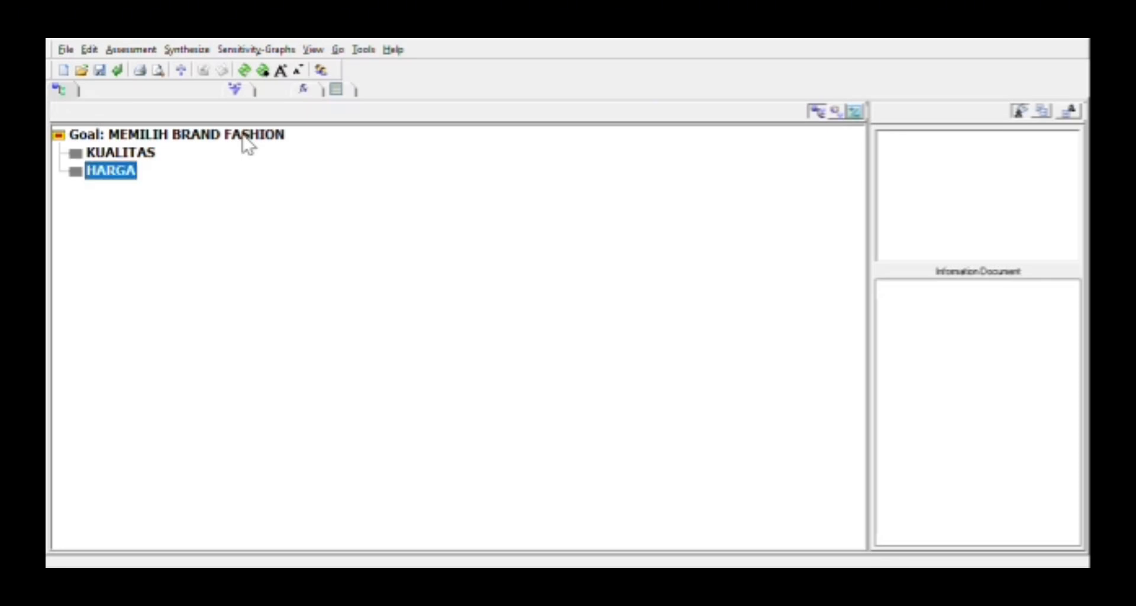
- Add the criteria DESAIN and CITRA BRAND below HARGA and end the criteria entry
text(DESAIN)
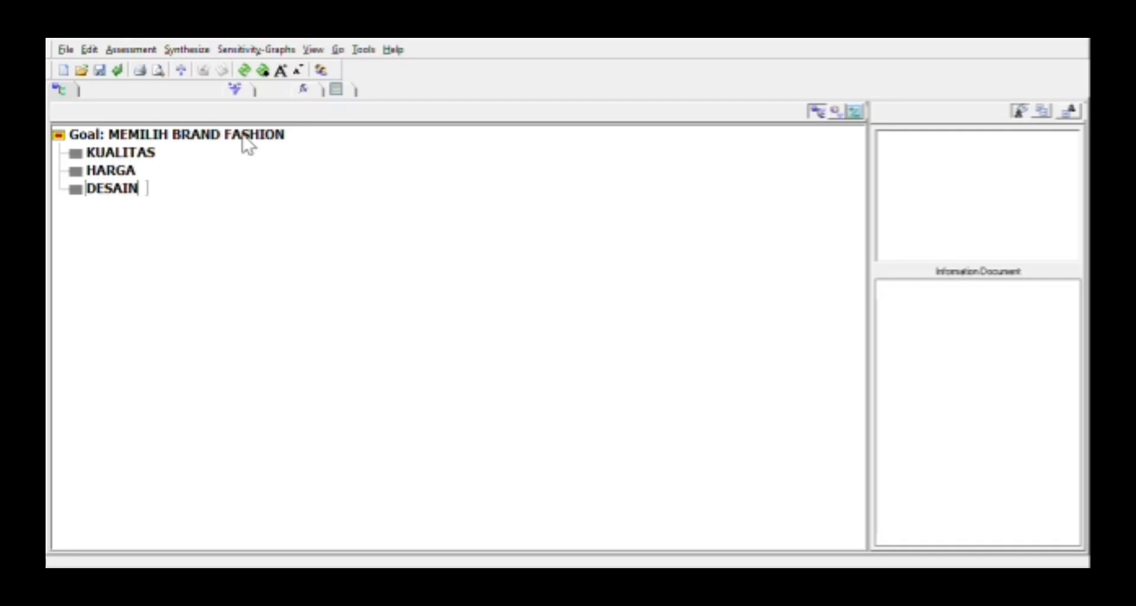
key(Return)
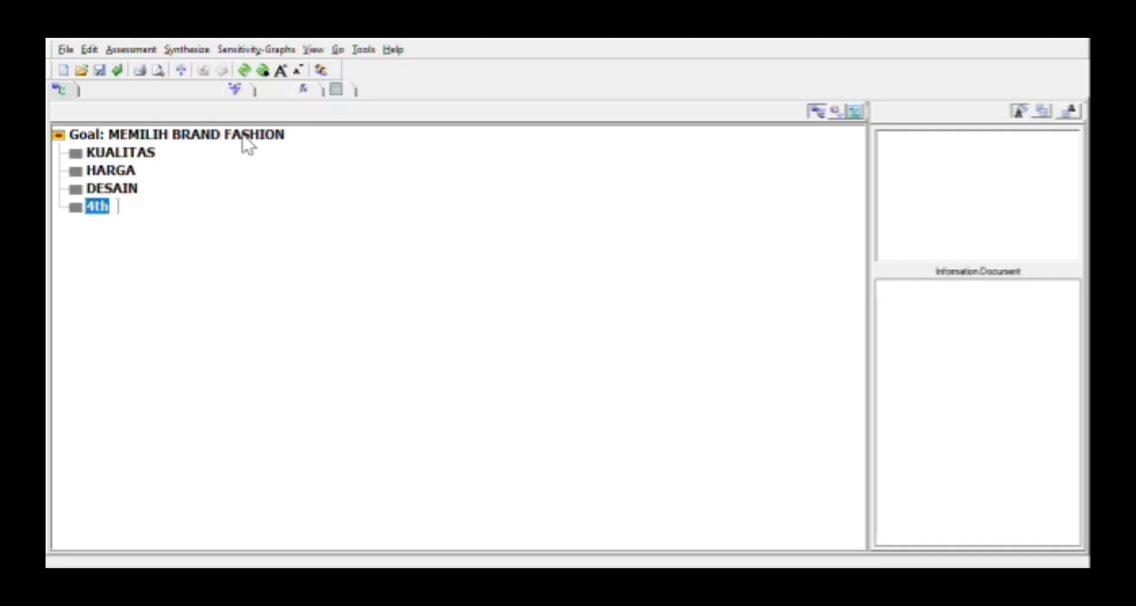
text(CITRA BRA)
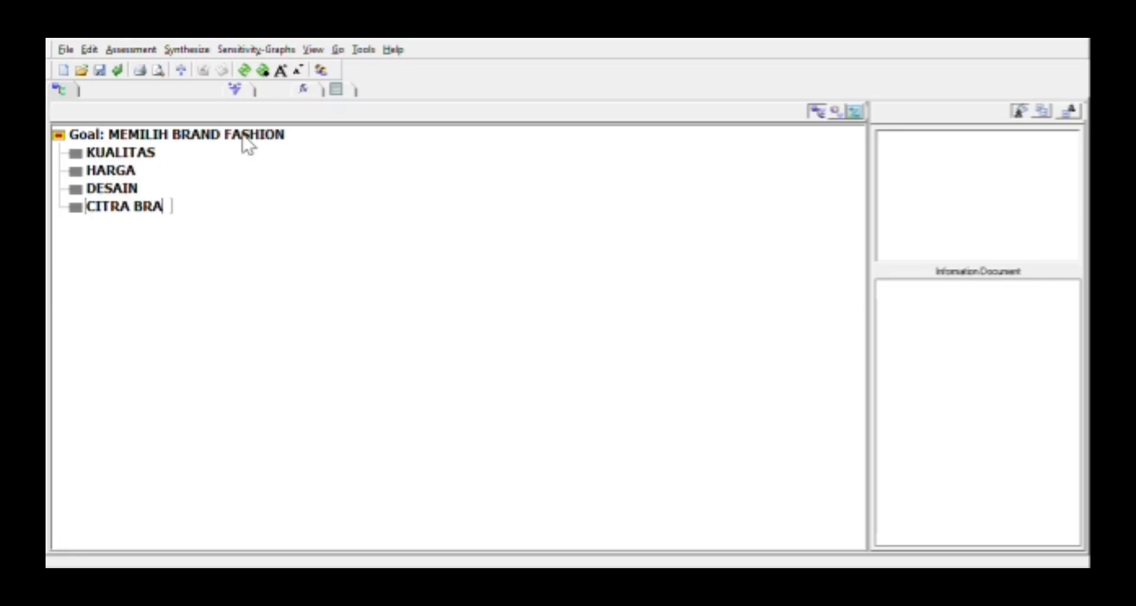
text(ND)
key(Return)
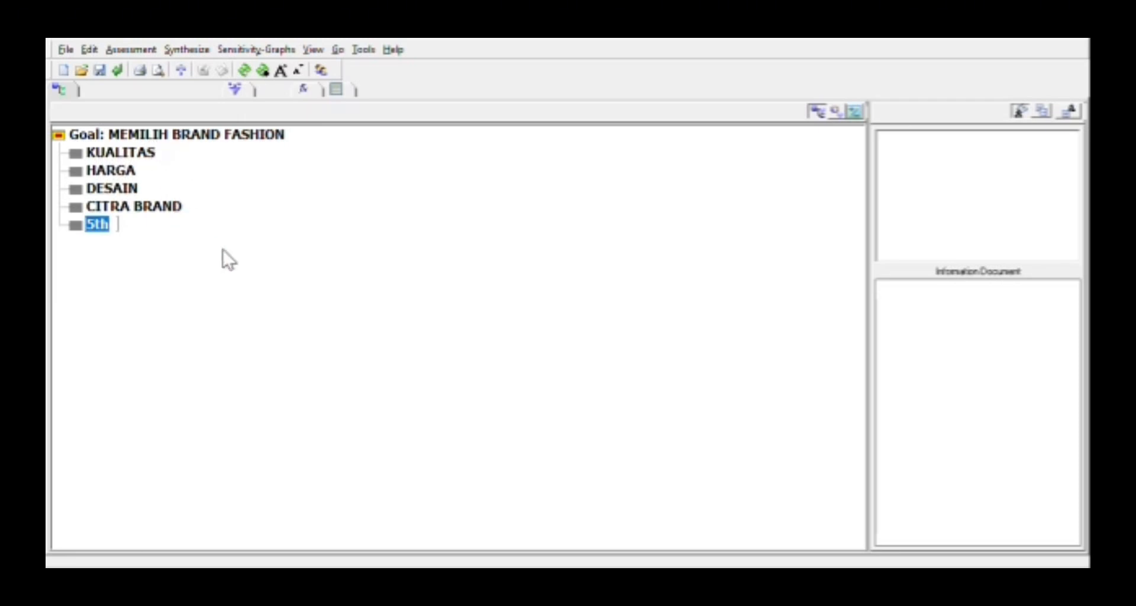
key(Escape)
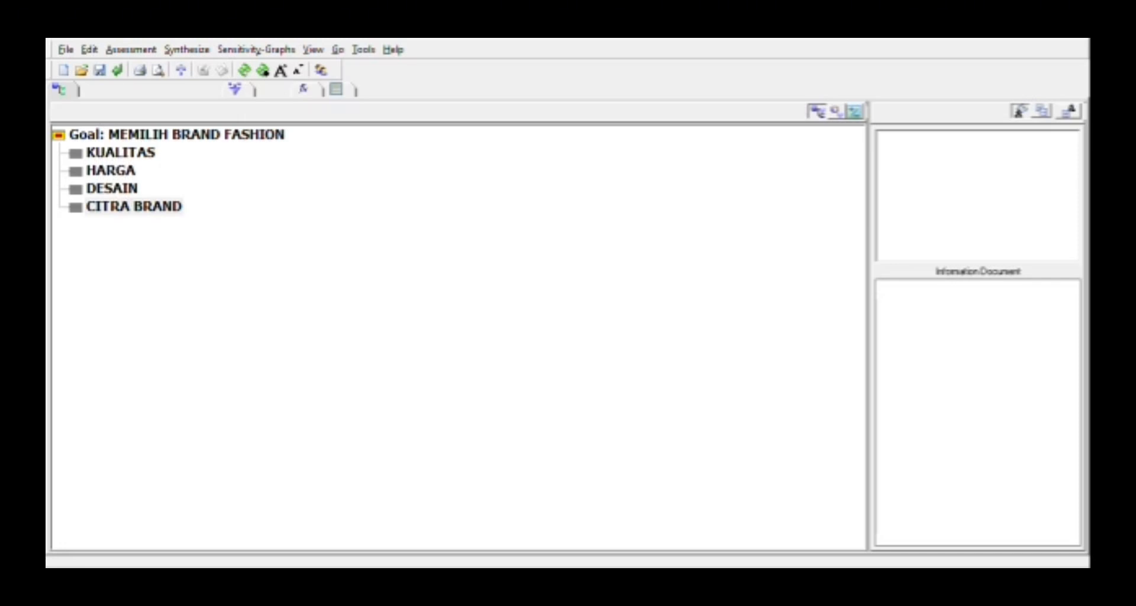
- Add the three alternatives H&M, UNIQLO and RUCAS to the model
click(974, 332)
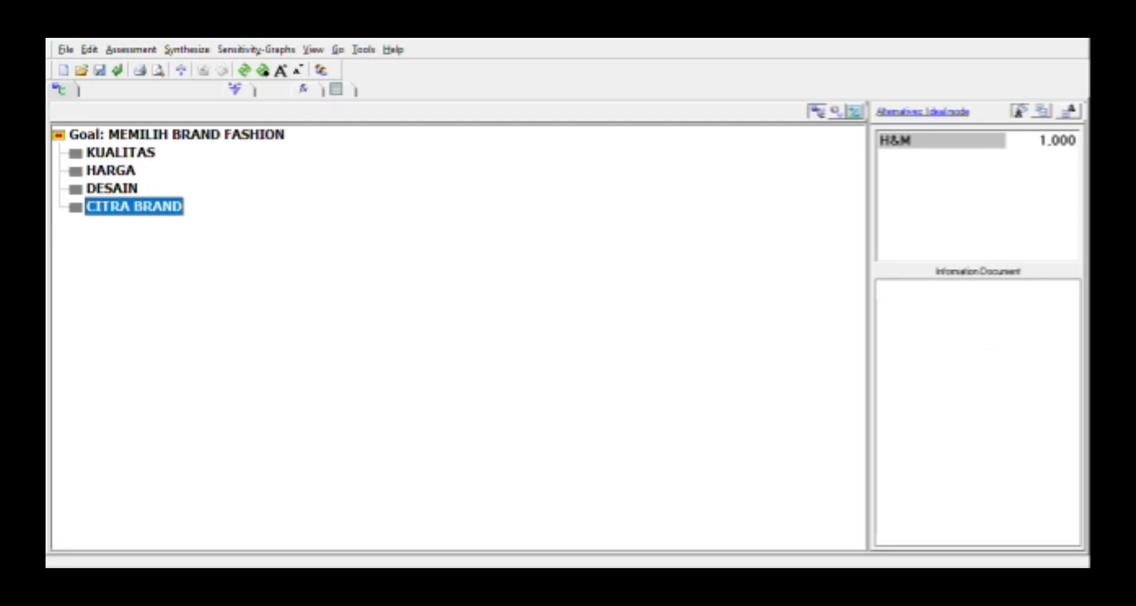
click(1019, 111)
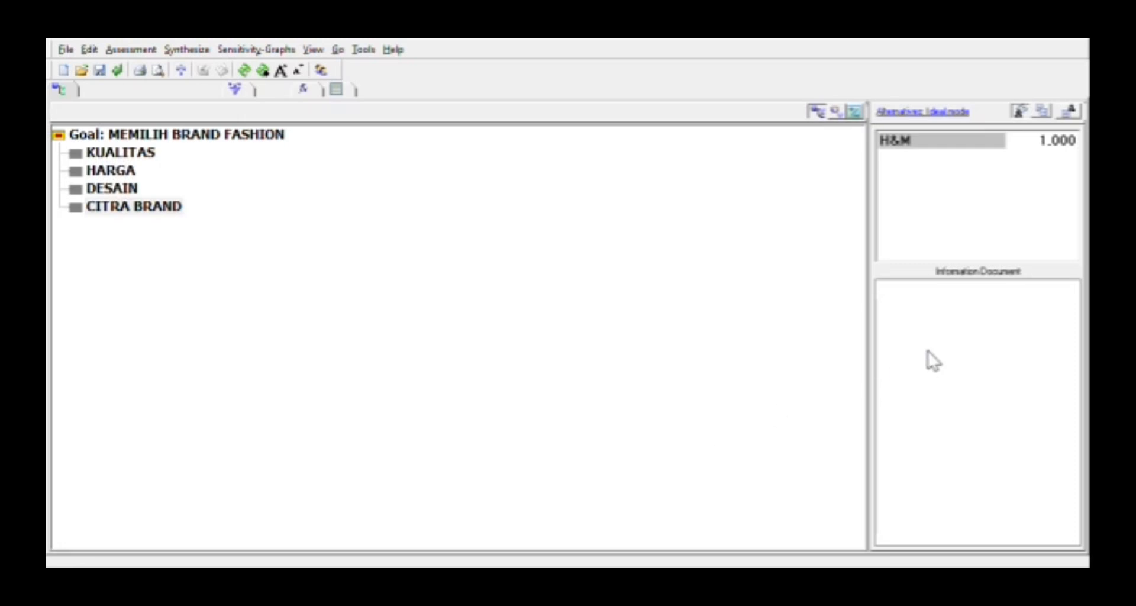
click(957, 337)
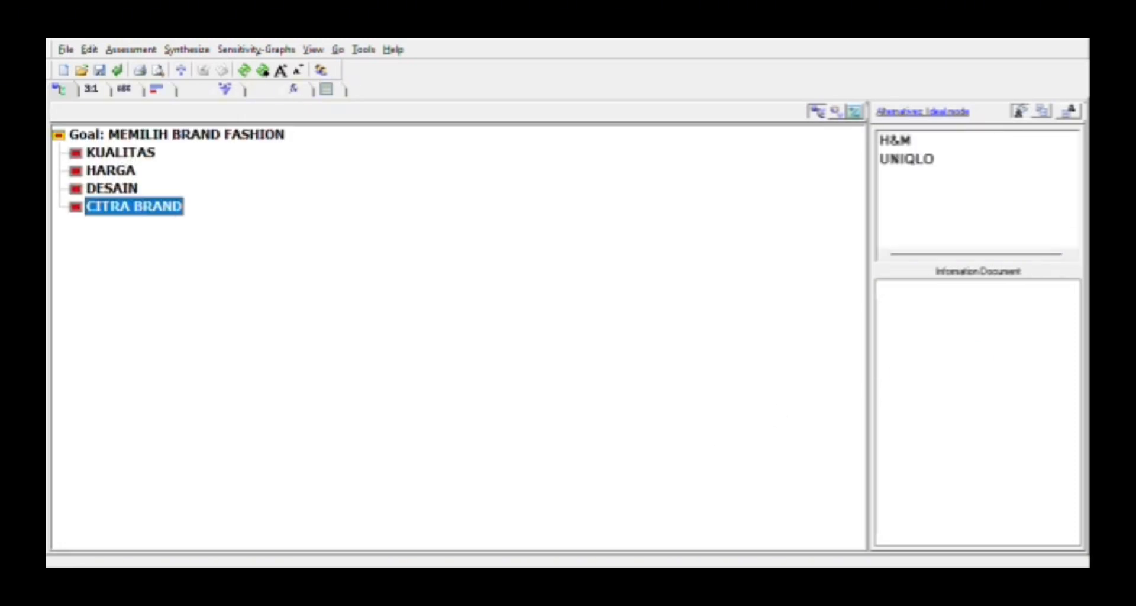
click(1020, 111)
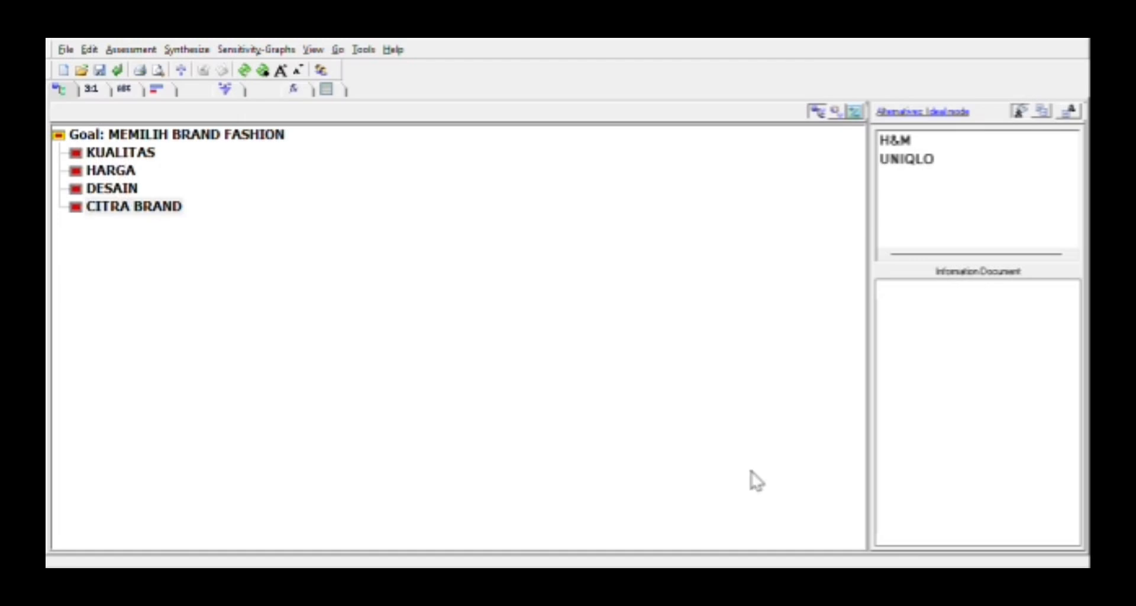
click(978, 352)
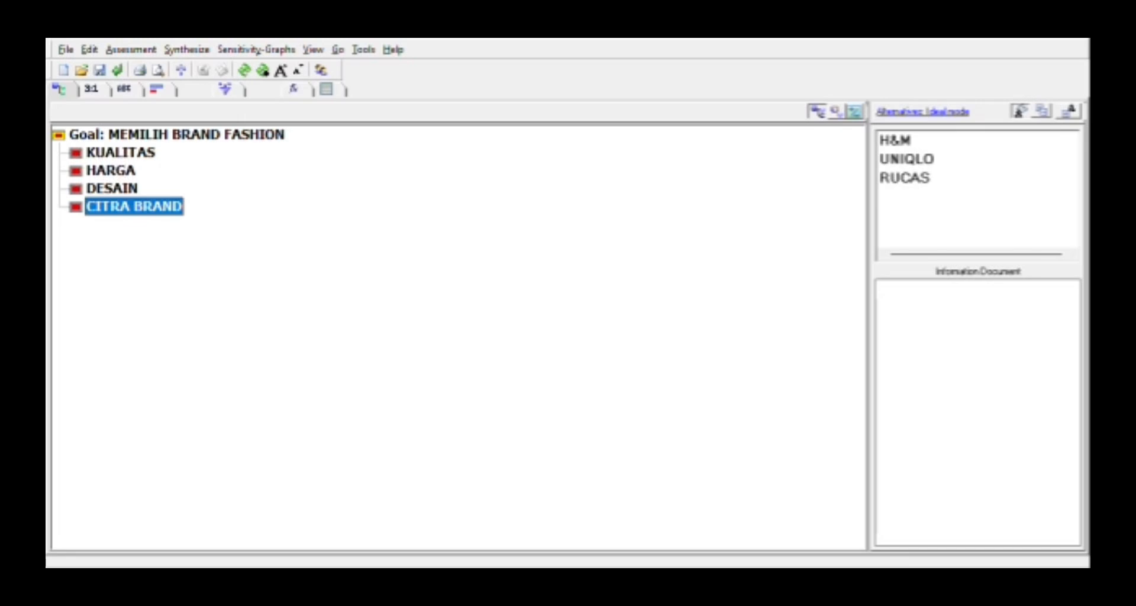
- Start pairwise numerical comparisons of the goal's criteria, rating KUALITAS 2 over HARGA and 5 over DESAIN
click(211, 133)
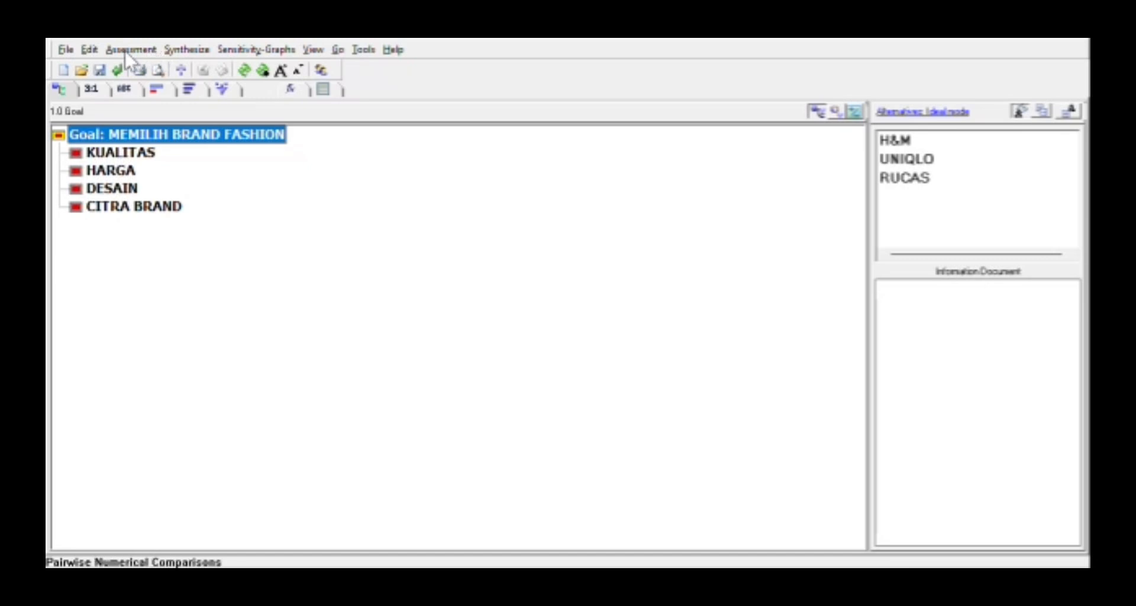
click(91, 89)
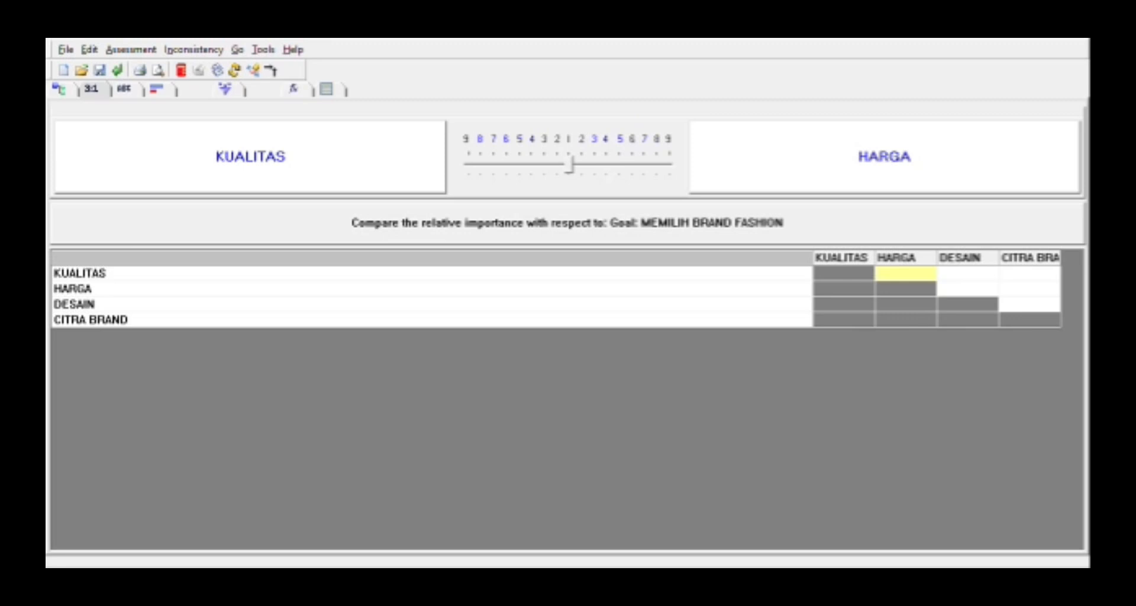
click(968, 274)
click(967, 289)
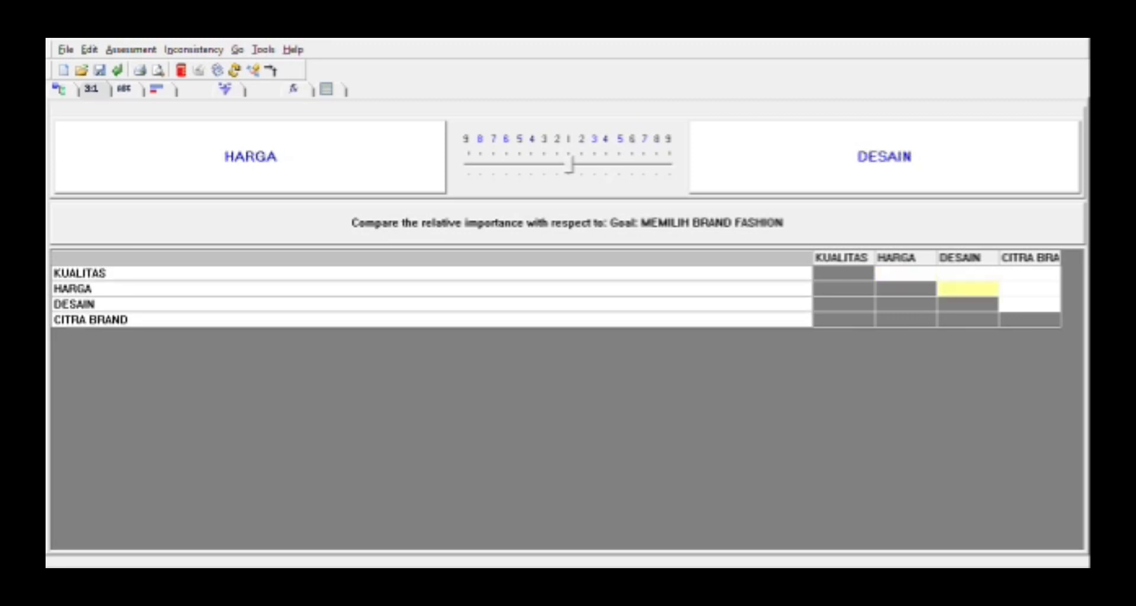
click(905, 273)
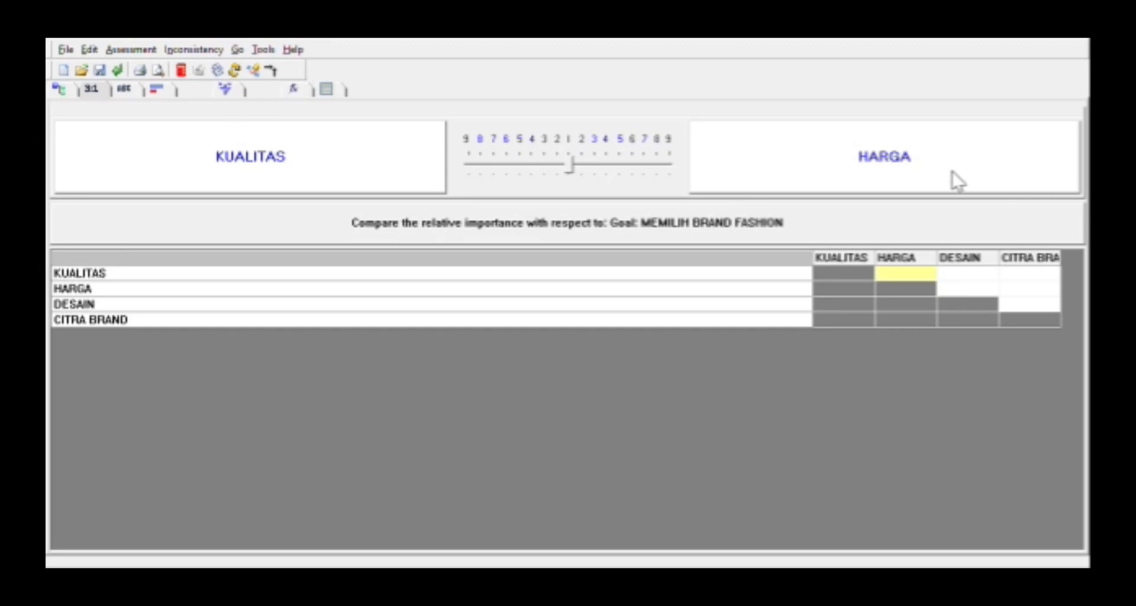
text(2)
click(968, 273)
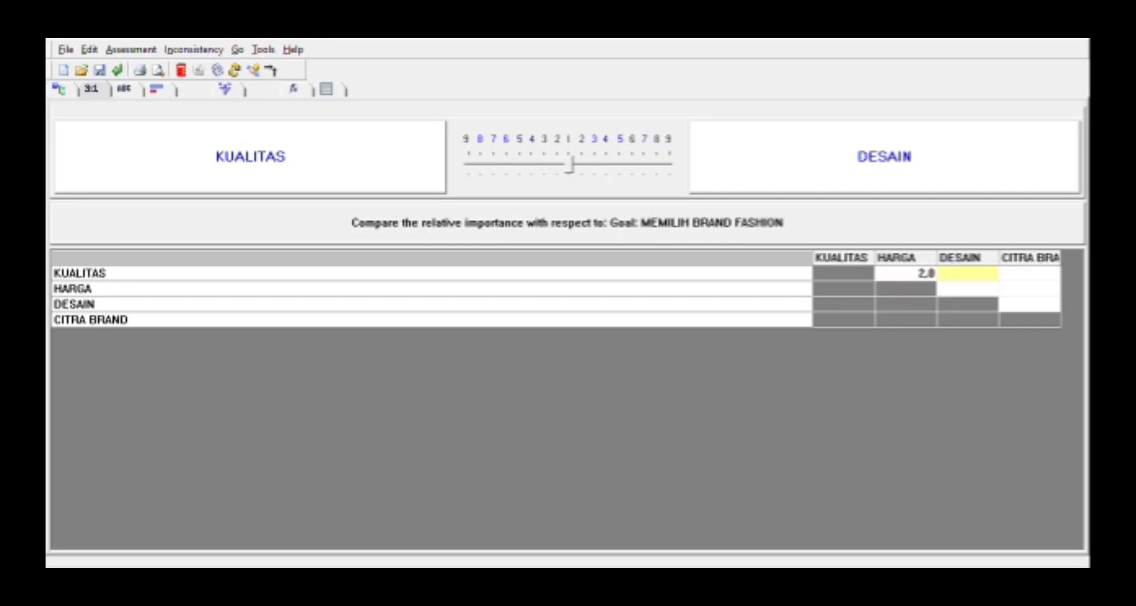
text(5)
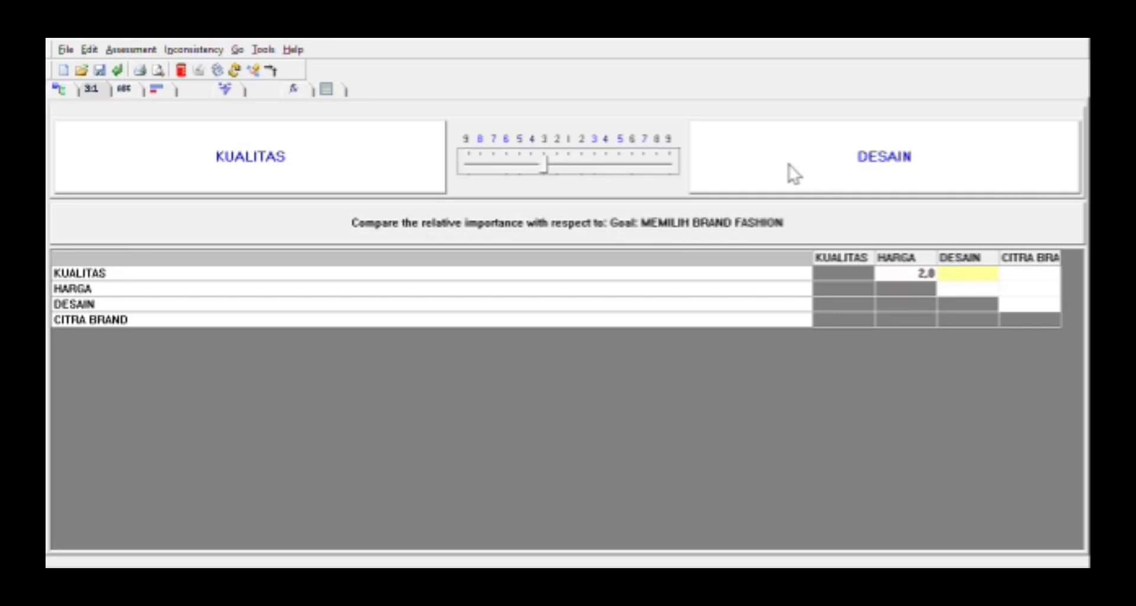
- Rate HARGA 2 over DESAIN and KUALITAS equal to CITRA BRAND with a value of 1
click(968, 289)
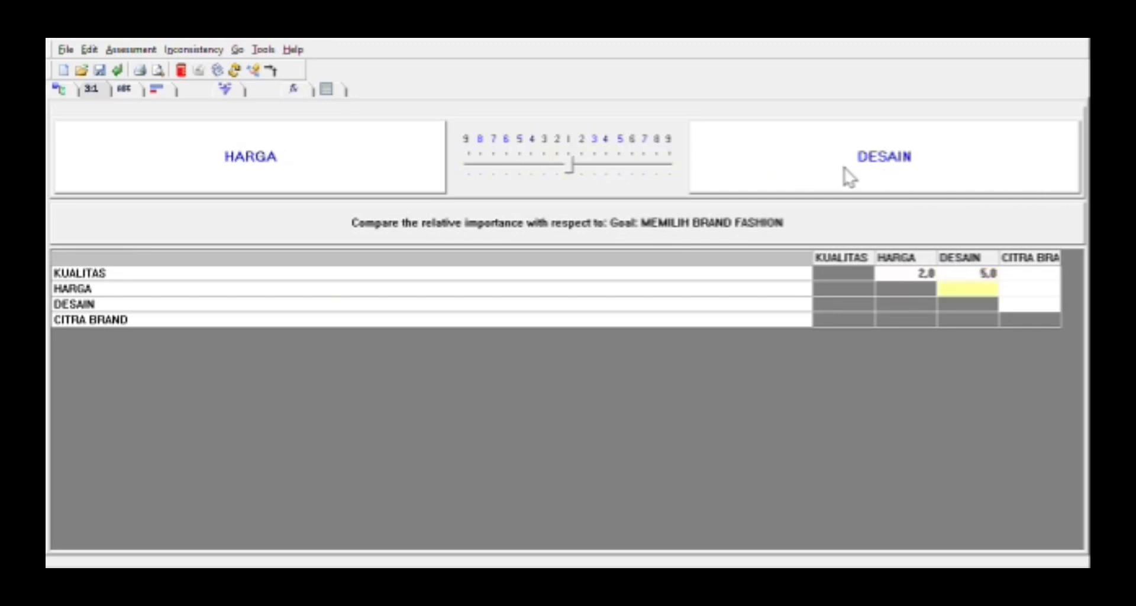
text(2)
click(1030, 273)
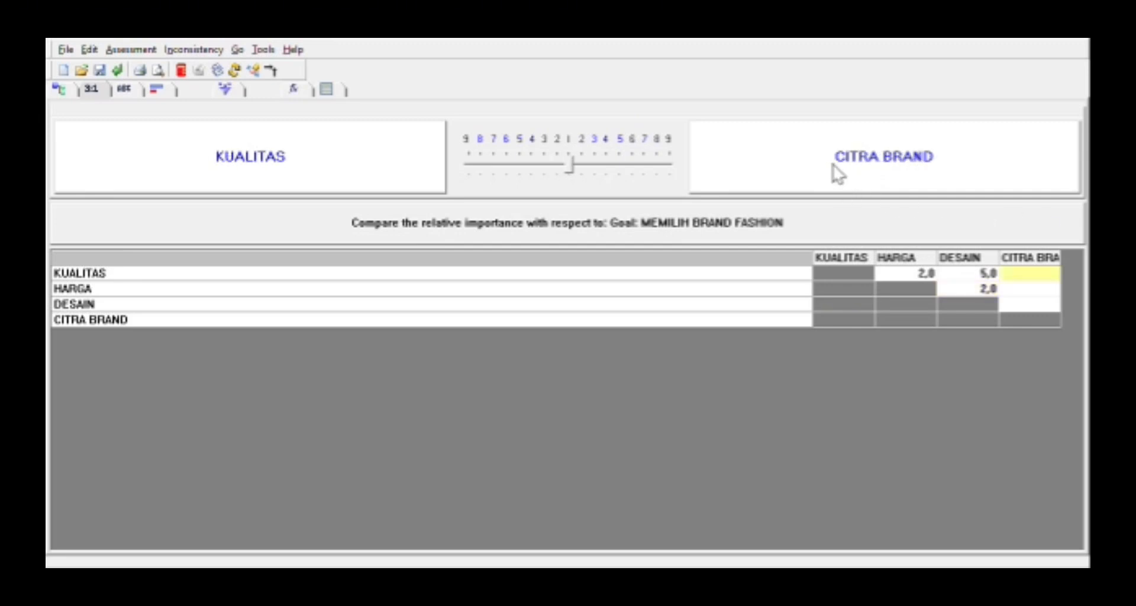
text(1)
key(Return)
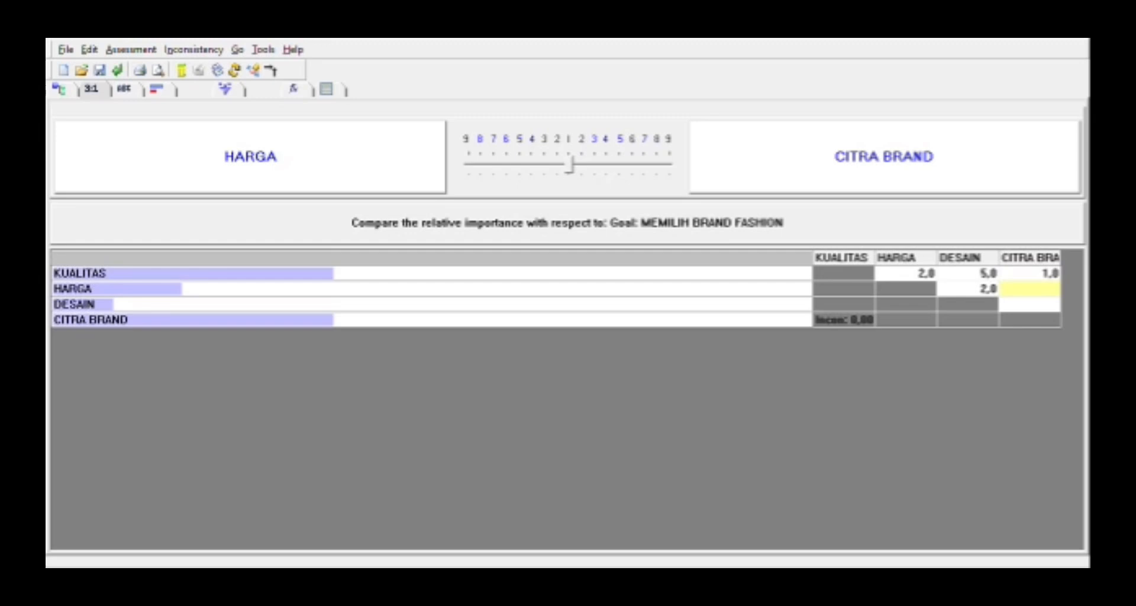
- Rate CITRA BRAND 2 over HARGA and 3 over DESAIN, and return to the model view with the judgments recorded
click(855, 157)
key(Return)
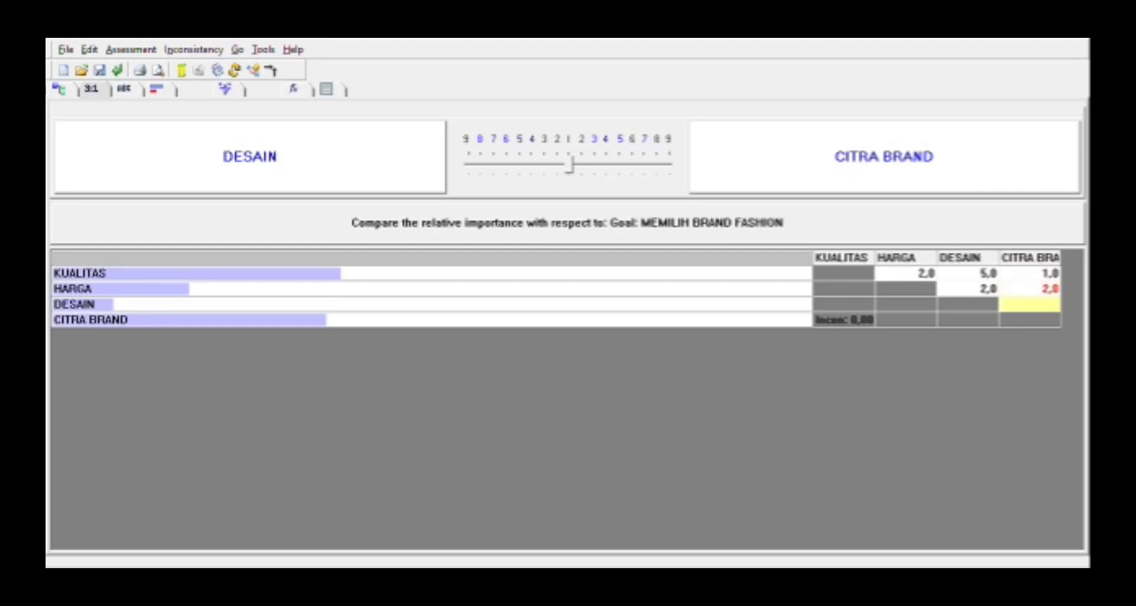
double_click(870, 168)
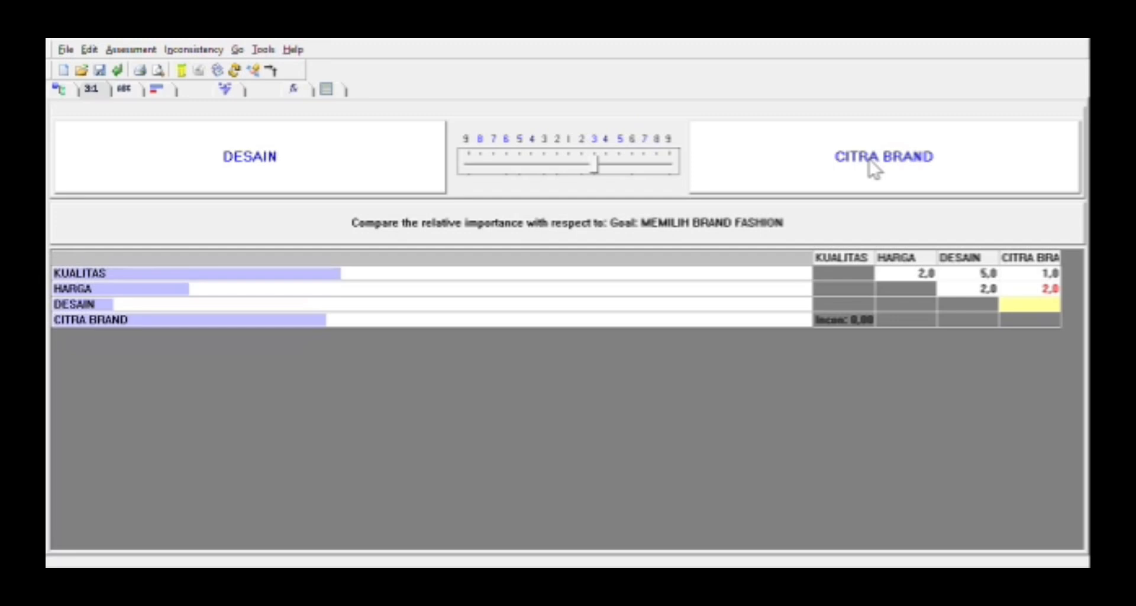
key(Return)
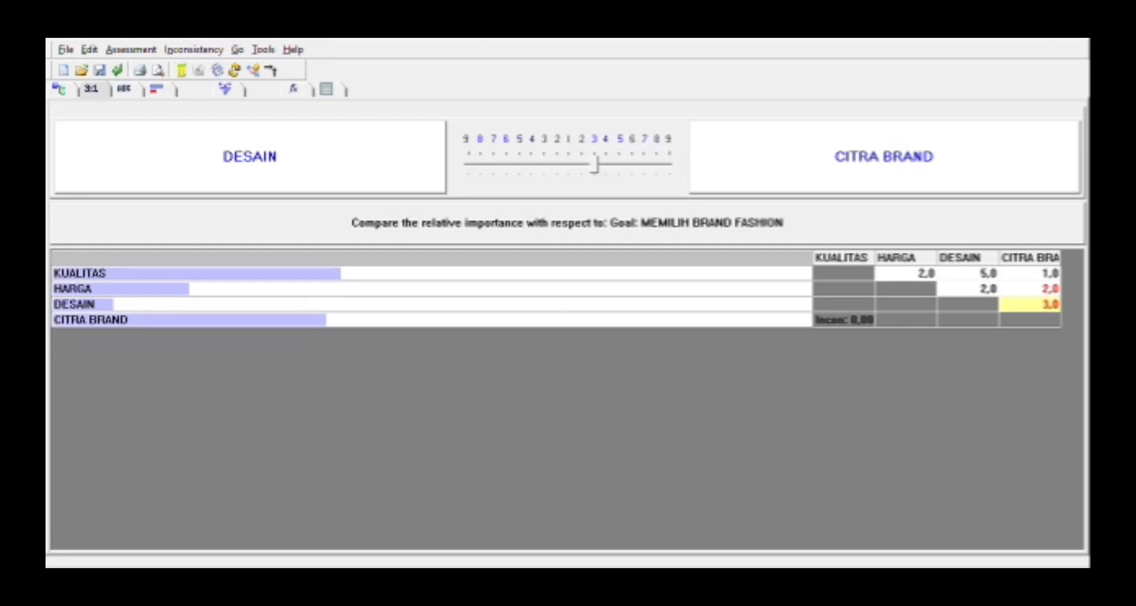
click(1029, 289)
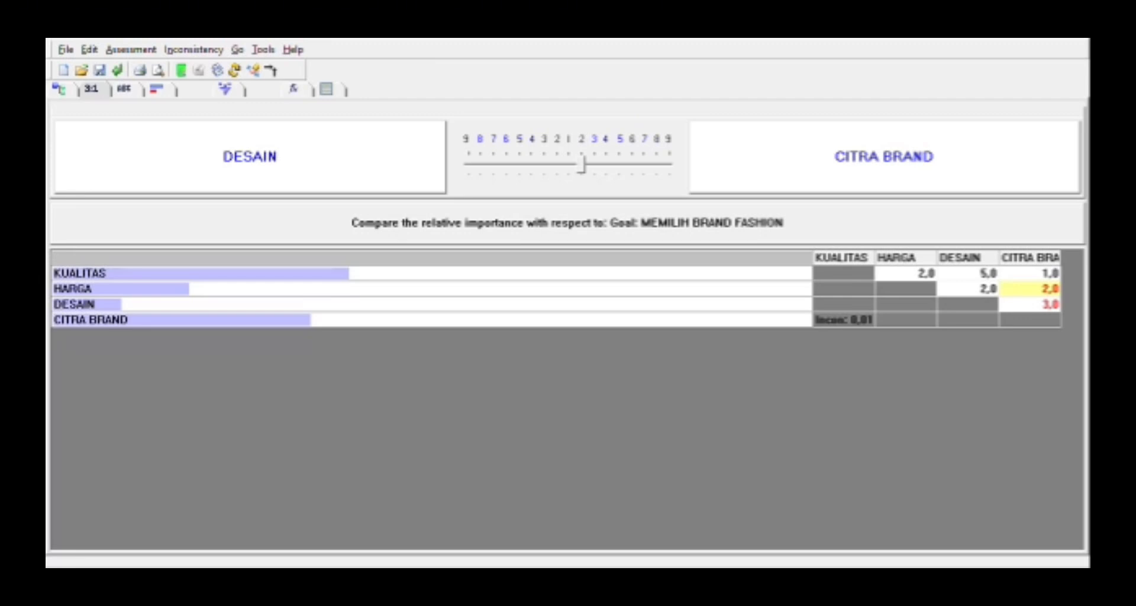
click(796, 444)
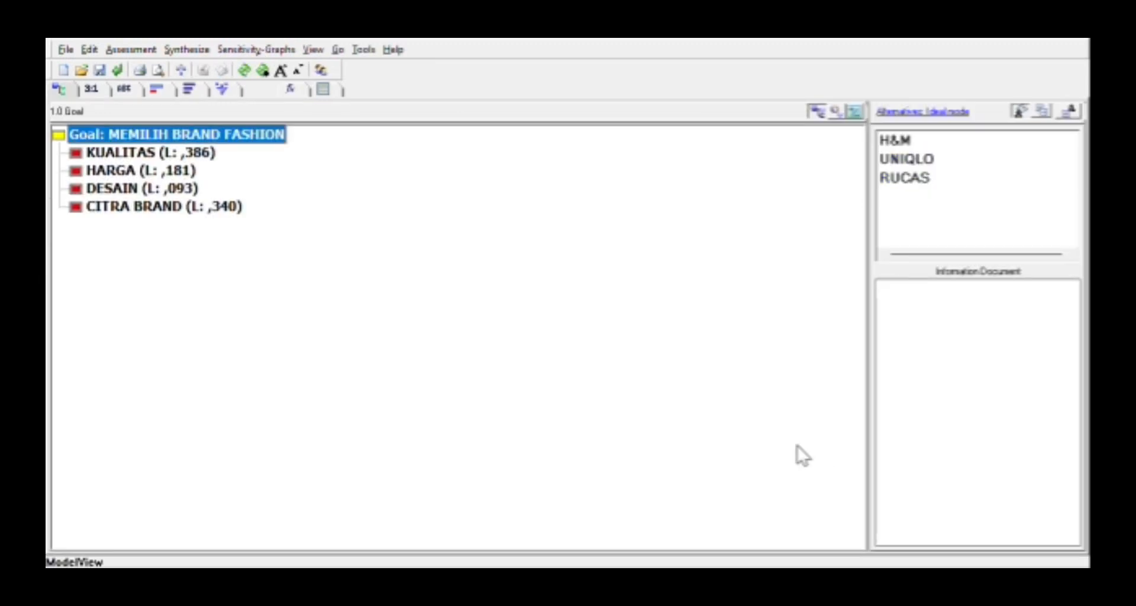
- Start the numerical comparison of the alternatives with respect to KUALITAS and rate UNIQLO 6 over H&M
click(156, 155)
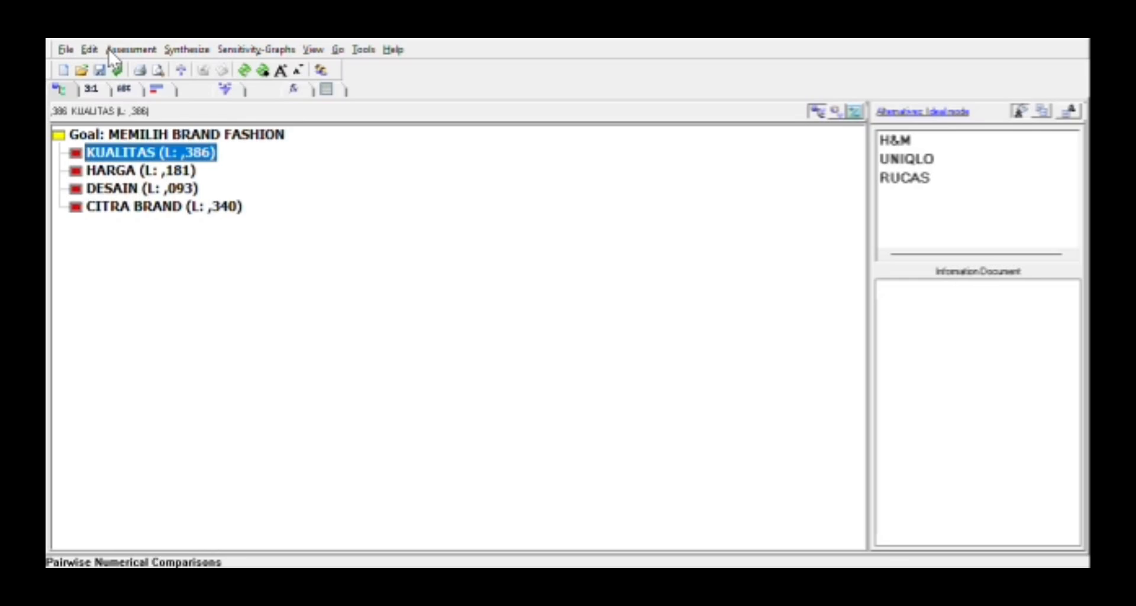
click(116, 69)
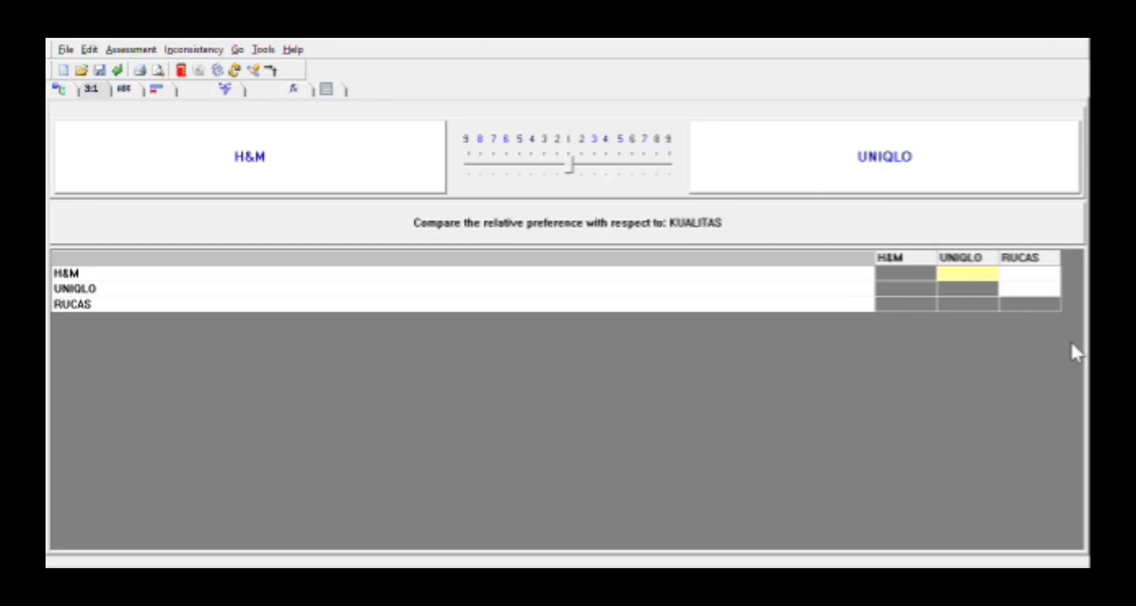
key(Right)
key(Right)
key(Right)
key(Right)
click(914, 175)
click(1029, 273)
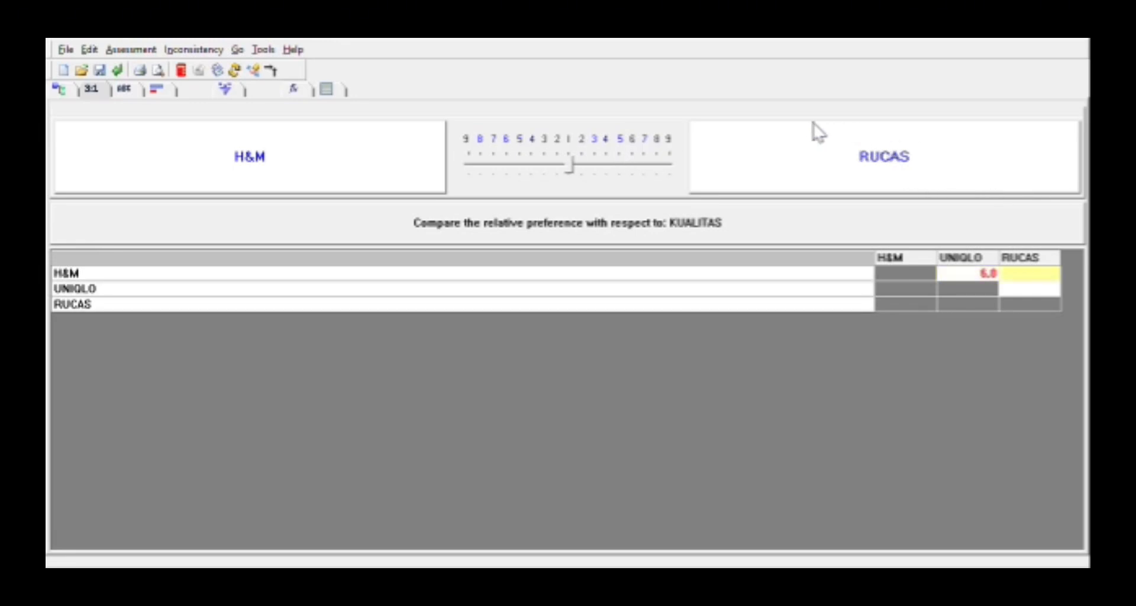
- With respect to KUALITAS, rate RUCAS 3 over H&M and UNIQLO 4 over RUCAS
click(881, 167)
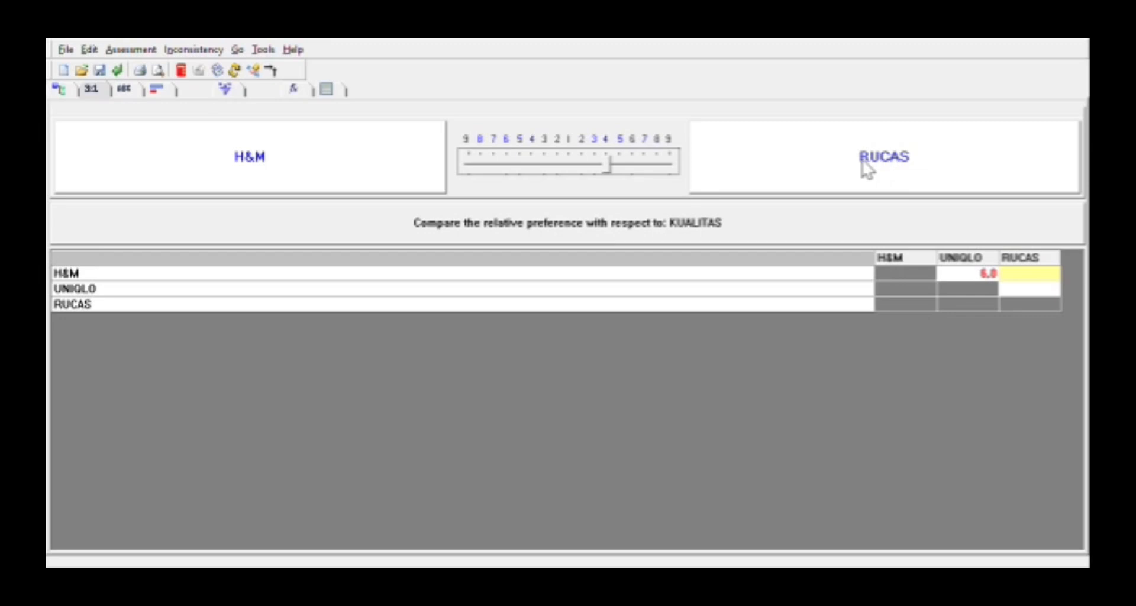
click(881, 166)
drag(606, 165, 532, 164)
click(1029, 289)
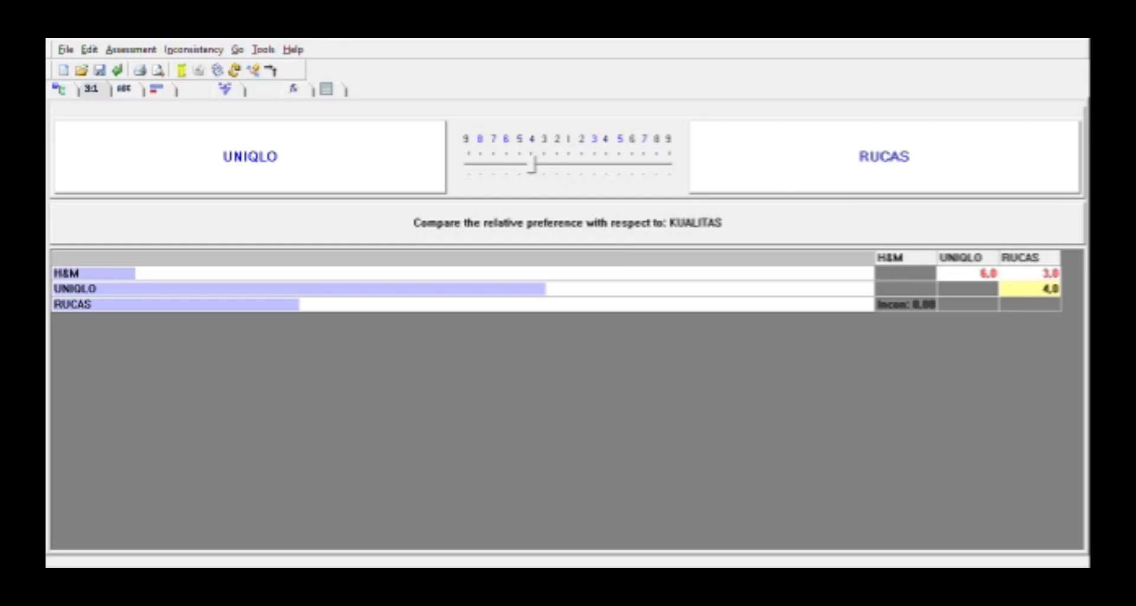
- Record the KUALITAS judgments and start the numerical comparison of the alternatives with respect to HARGA
click(1030, 273)
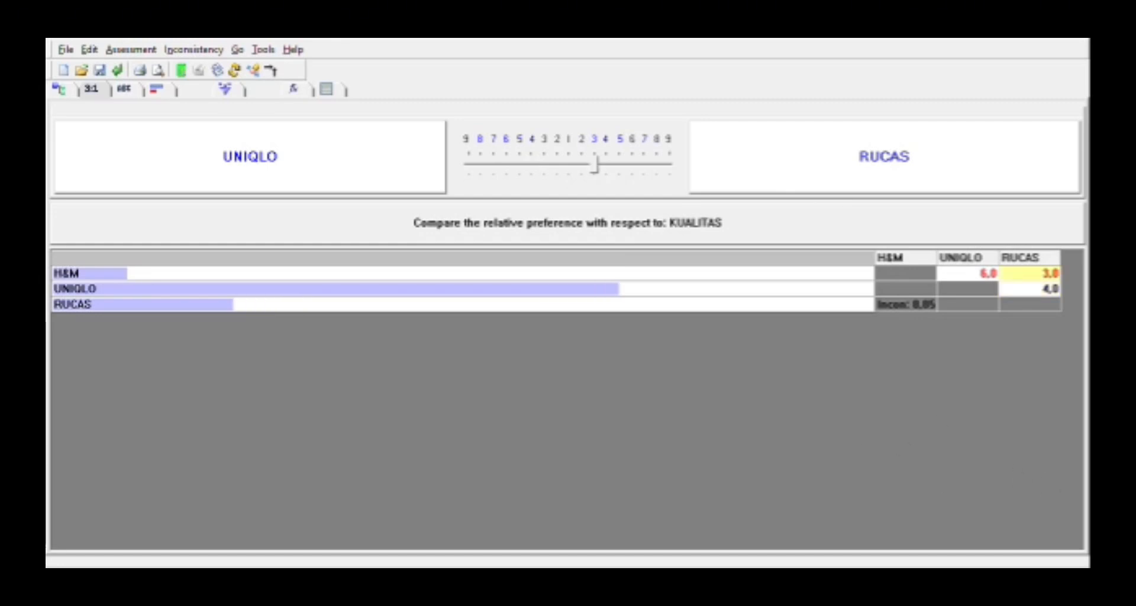
click(780, 439)
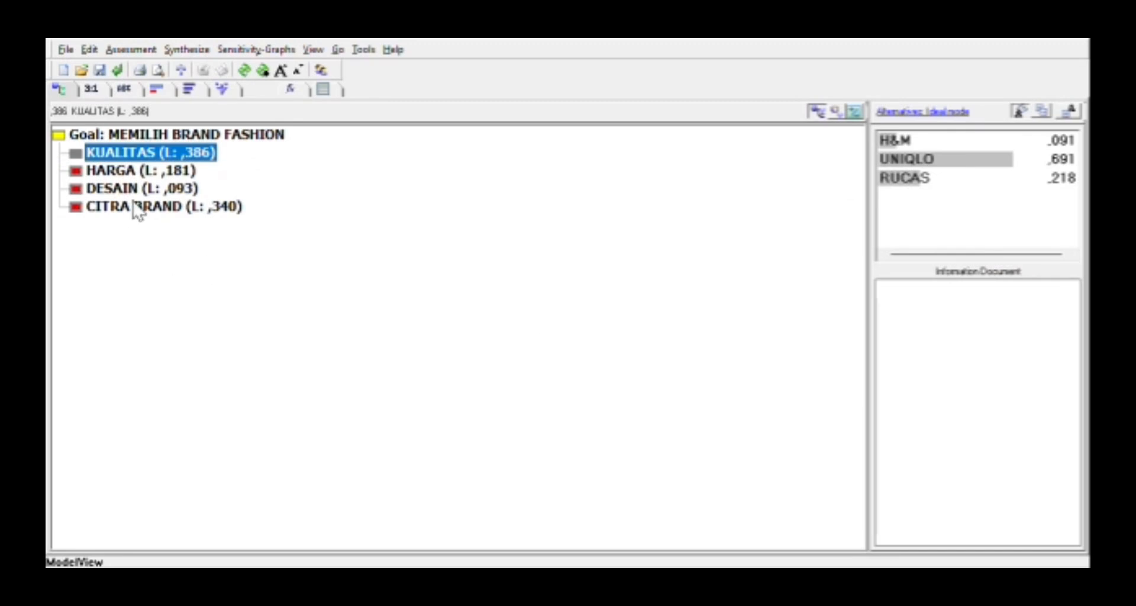
click(153, 171)
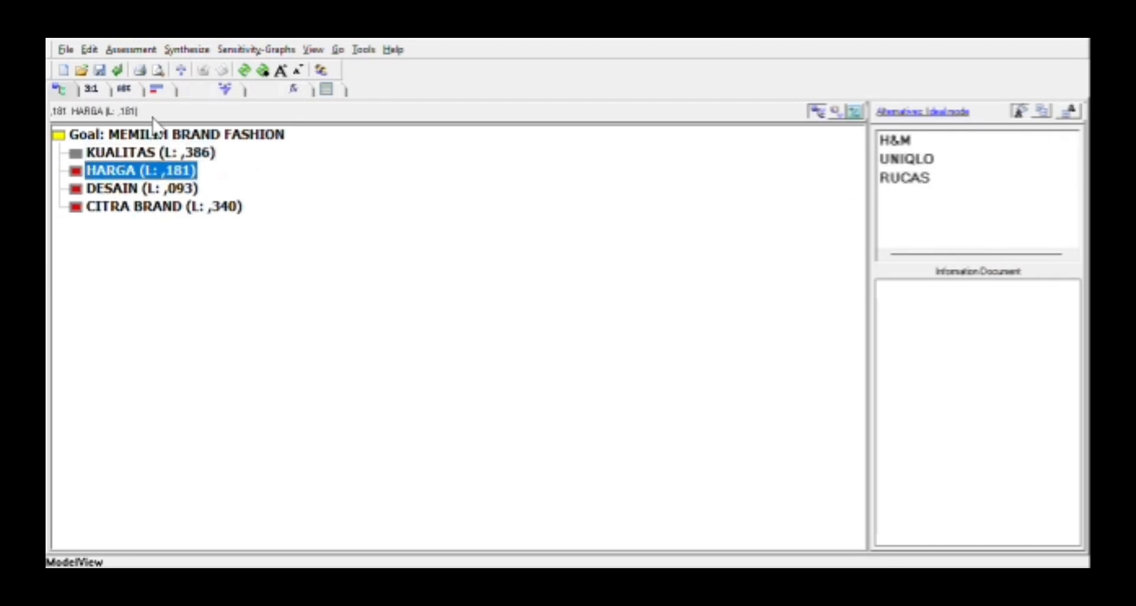
click(120, 61)
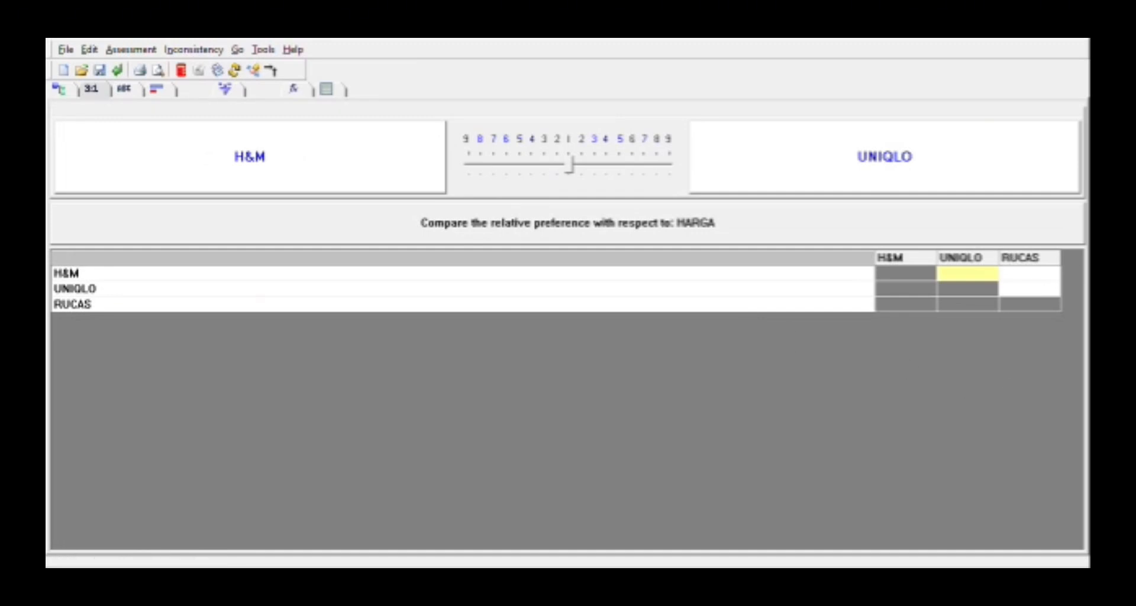
- With respect to HARGA, rate H&M equal to UNIQLO with a value of 1 and H&M 2 over RUCAS
click(831, 164)
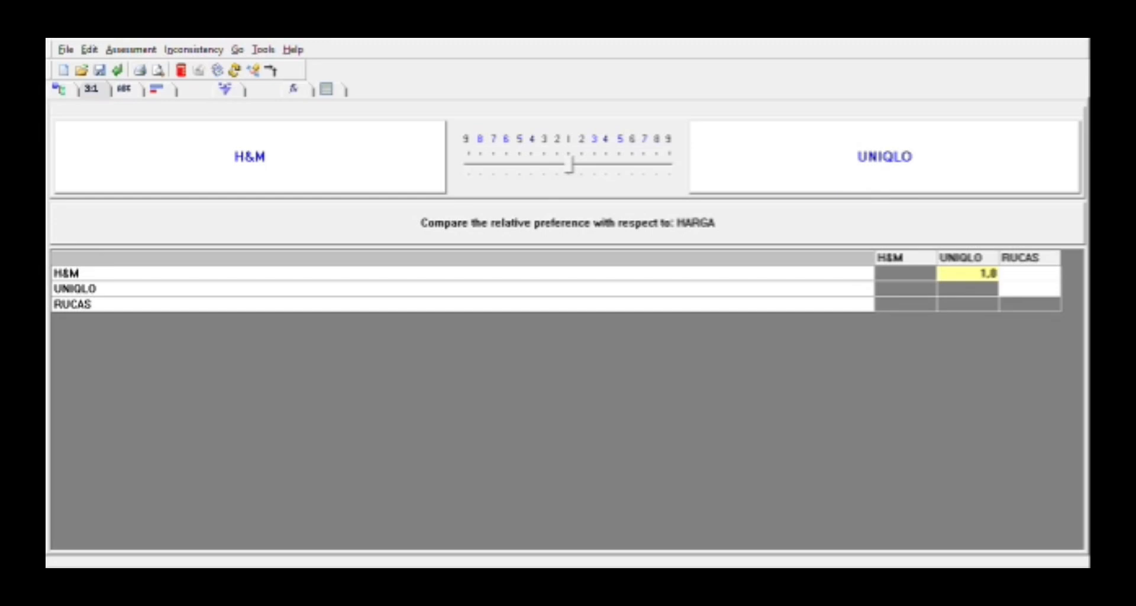
click(1030, 274)
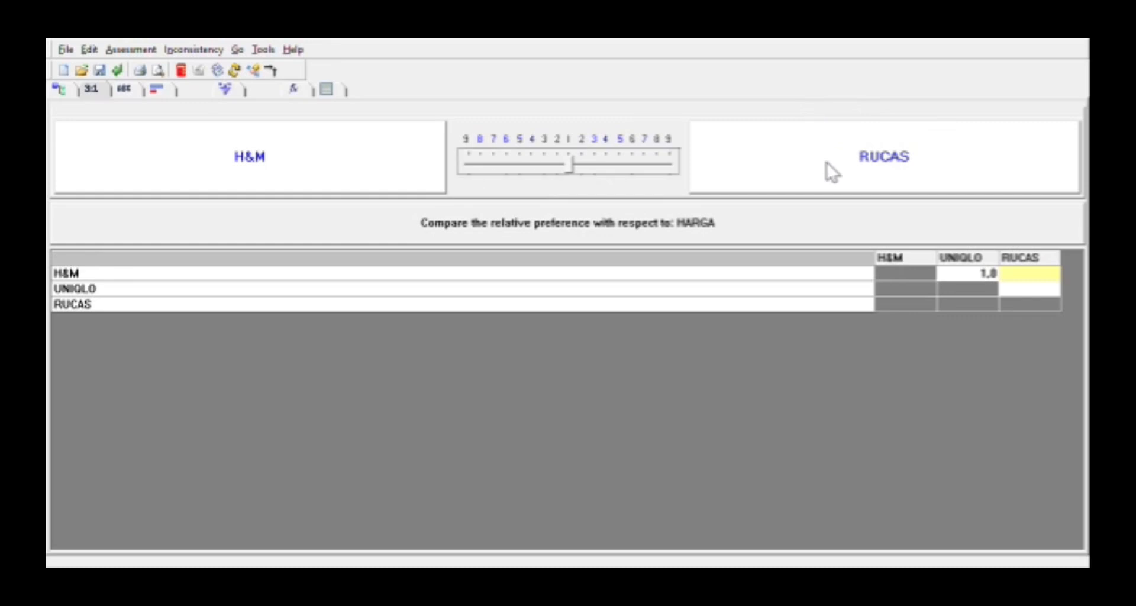
drag(826, 163, 811, 163)
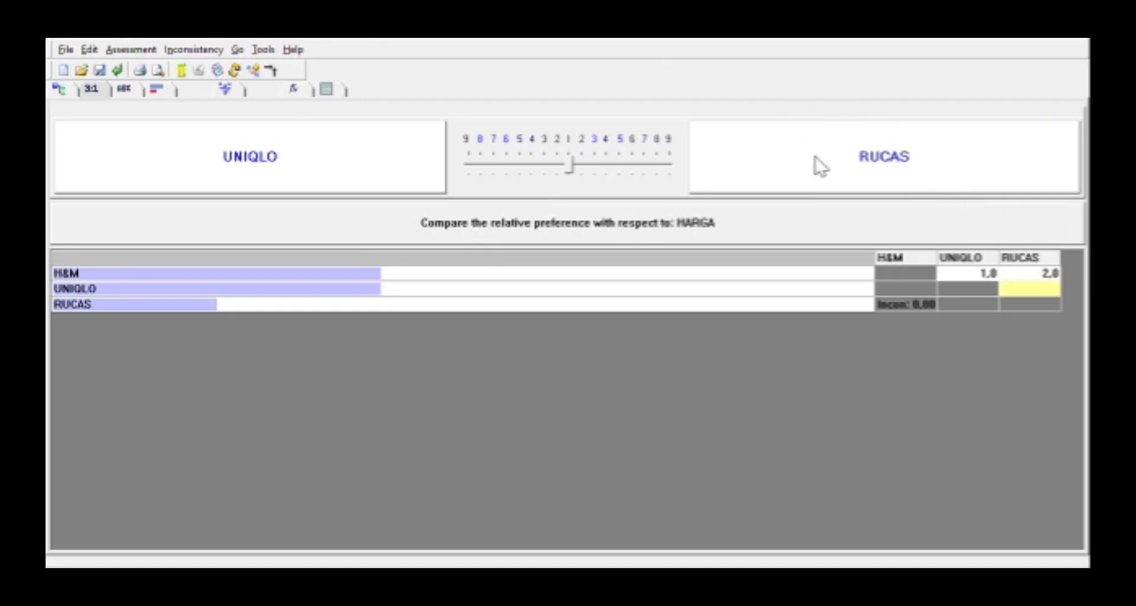
- Rate UNIQLO 3 over RUCAS with respect to HARGA and return to the model view with the judgments recorded
click(824, 168)
drag(848, 158, 794, 166)
click(1029, 273)
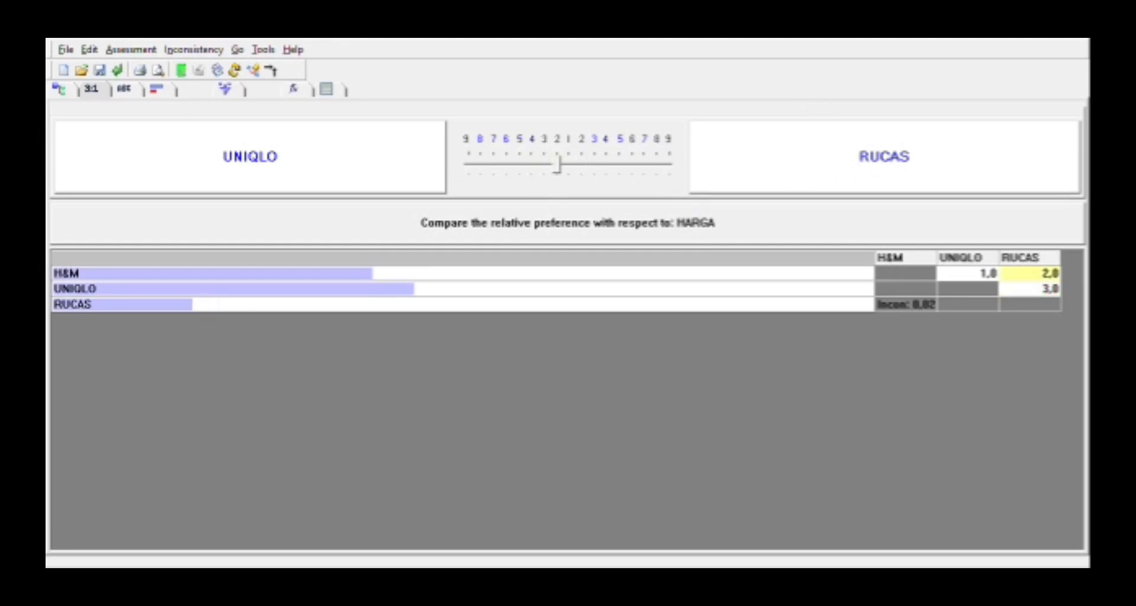
click(818, 435)
- Start the numerical comparison with respect to DESAIN, rating UNIQLO 5 over H&M and H&M equal to RUCAS with a value of 1
click(164, 189)
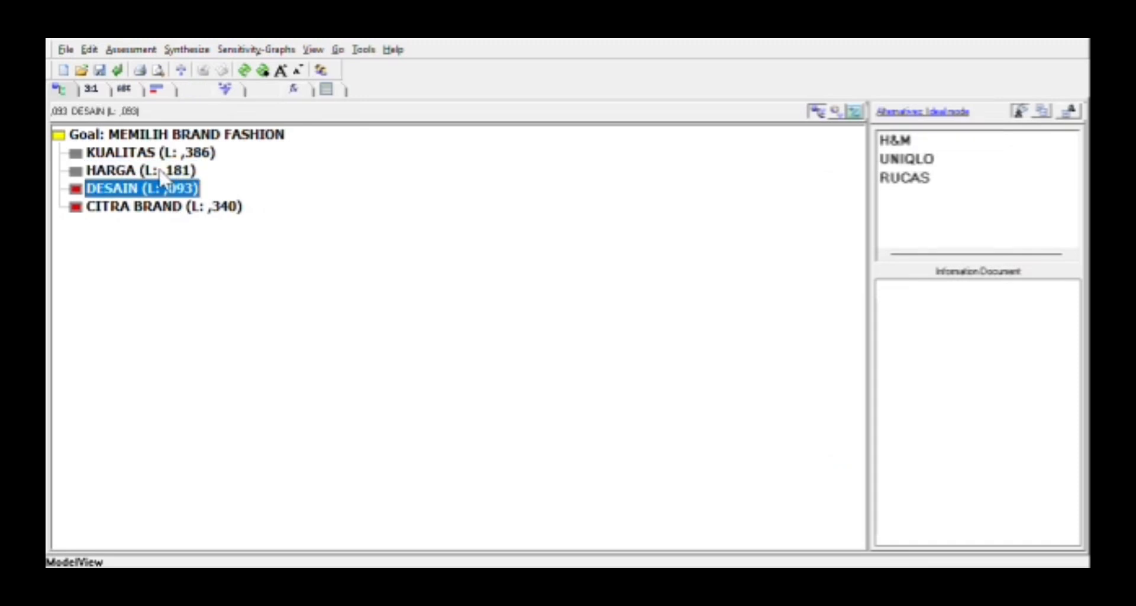
click(91, 89)
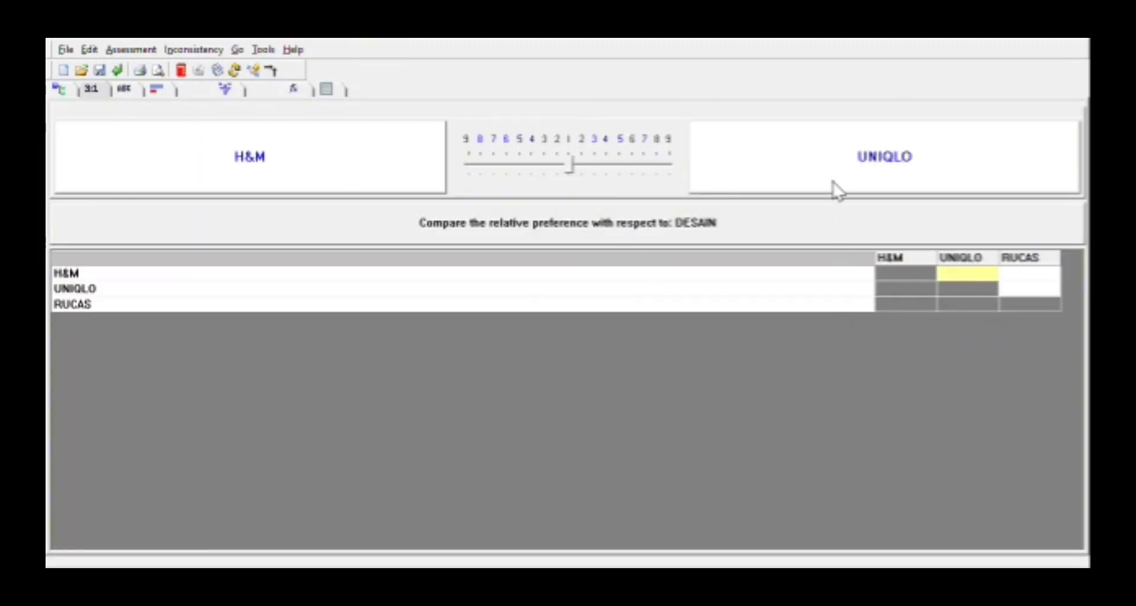
drag(570, 165, 620, 164)
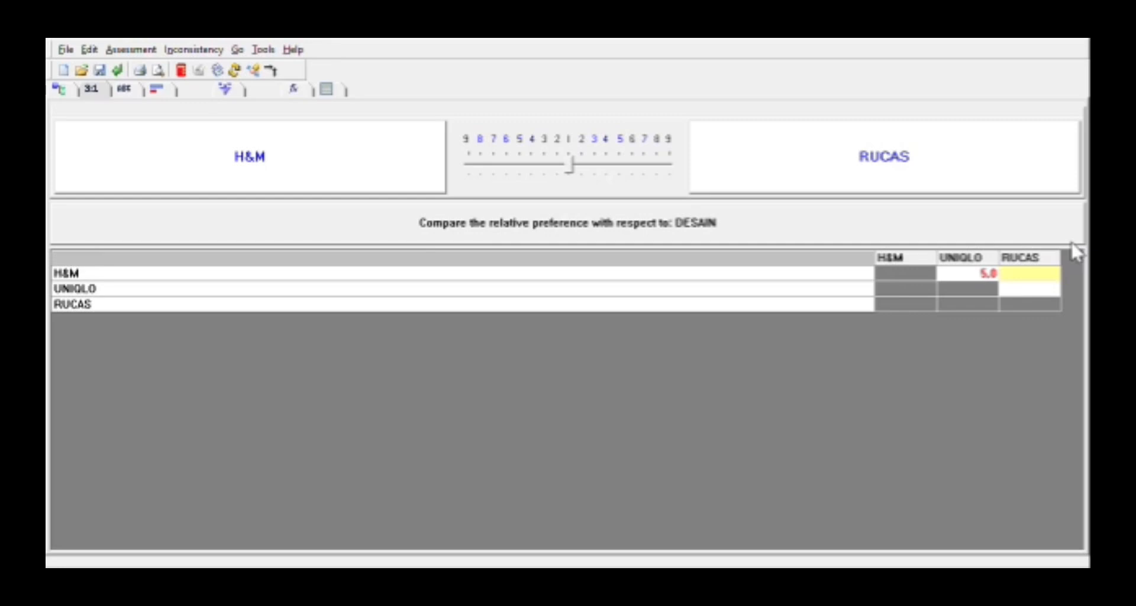
click(569, 165)
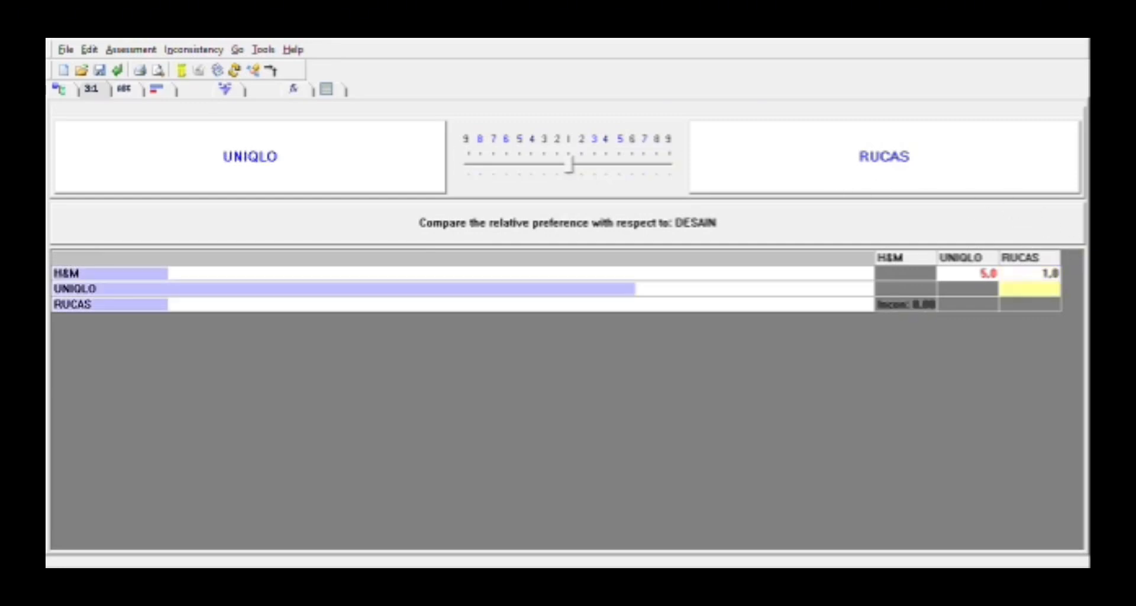
- Rate UNIQLO 2 over RUCAS with respect to DESAIN and return to the model view with the judgments recorded
key(Left)
key(Right)
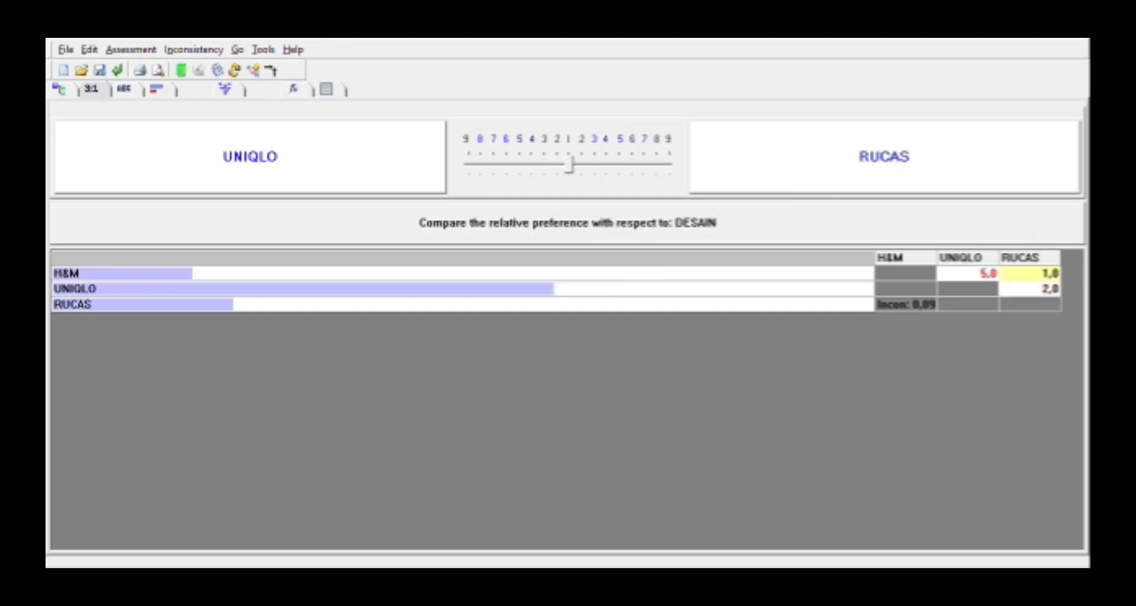
click(814, 438)
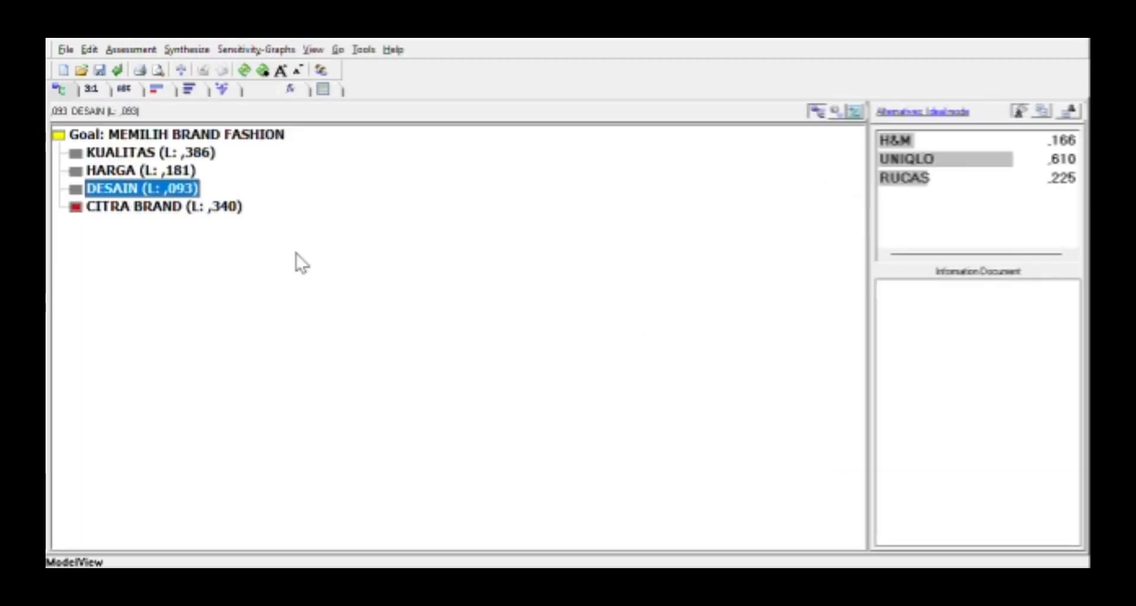
- Start the numerical comparison with respect to CITRA BRAND, rating UNIQLO 2 over H&M and H&M equal to RUCAS with a value of 1
click(228, 210)
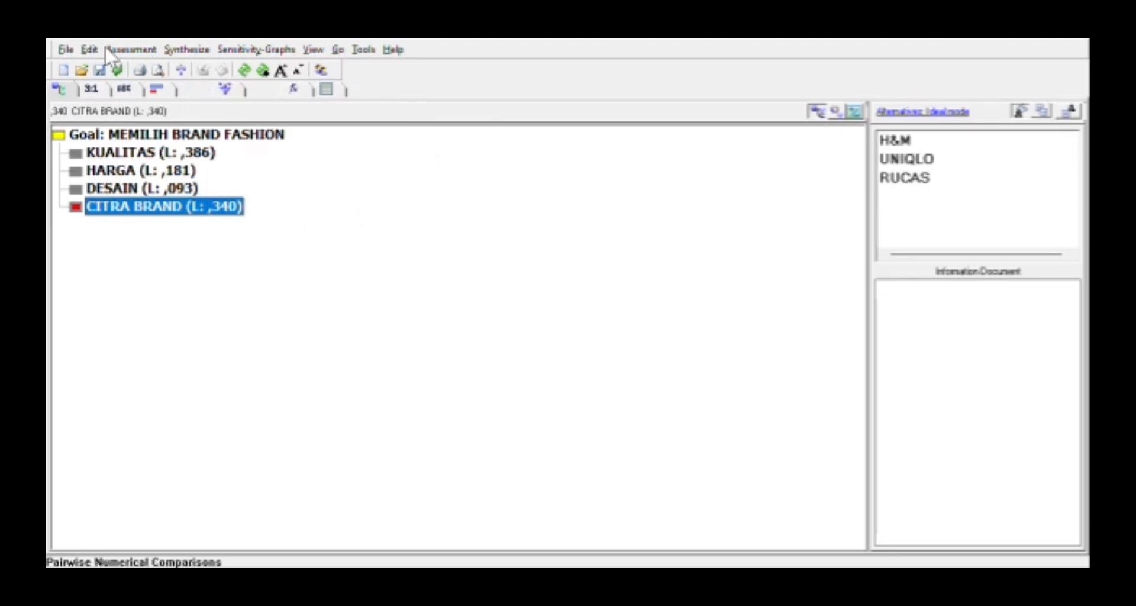
click(118, 70)
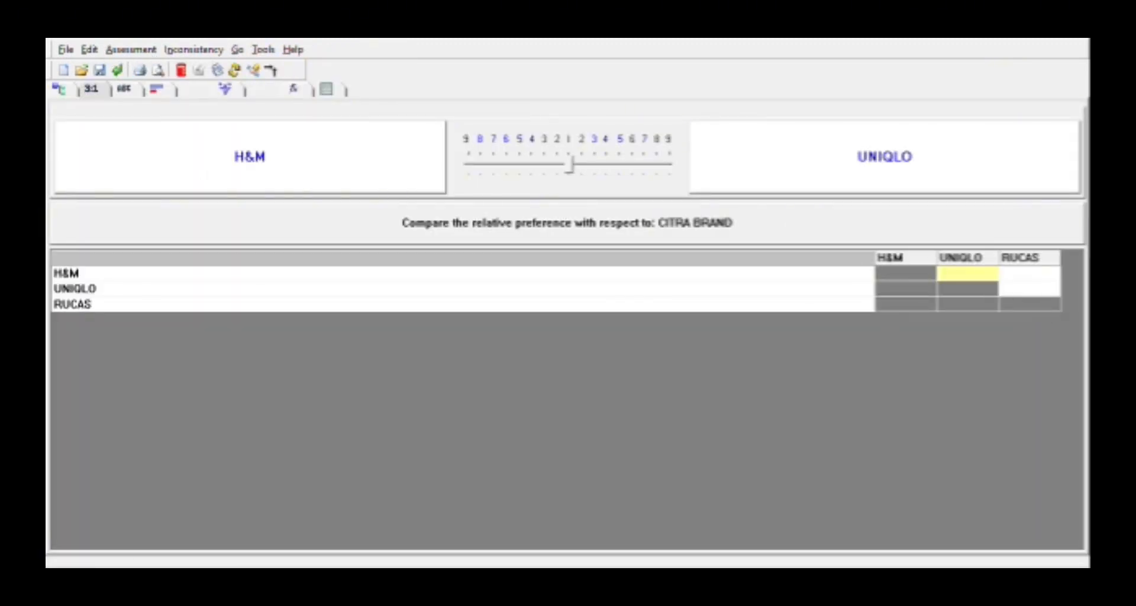
click(830, 165)
click(1026, 273)
click(835, 172)
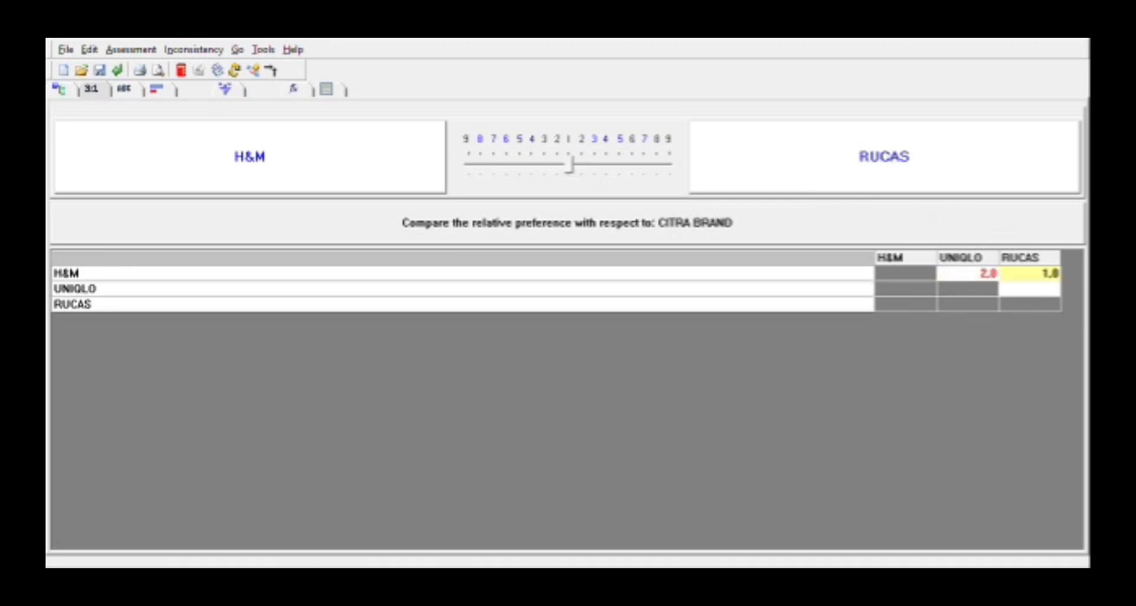
- Rate UNIQLO 3 over RUCAS with respect to CITRA BRAND and return to the model view with the judgments recorded
click(1028, 289)
drag(832, 173, 803, 172)
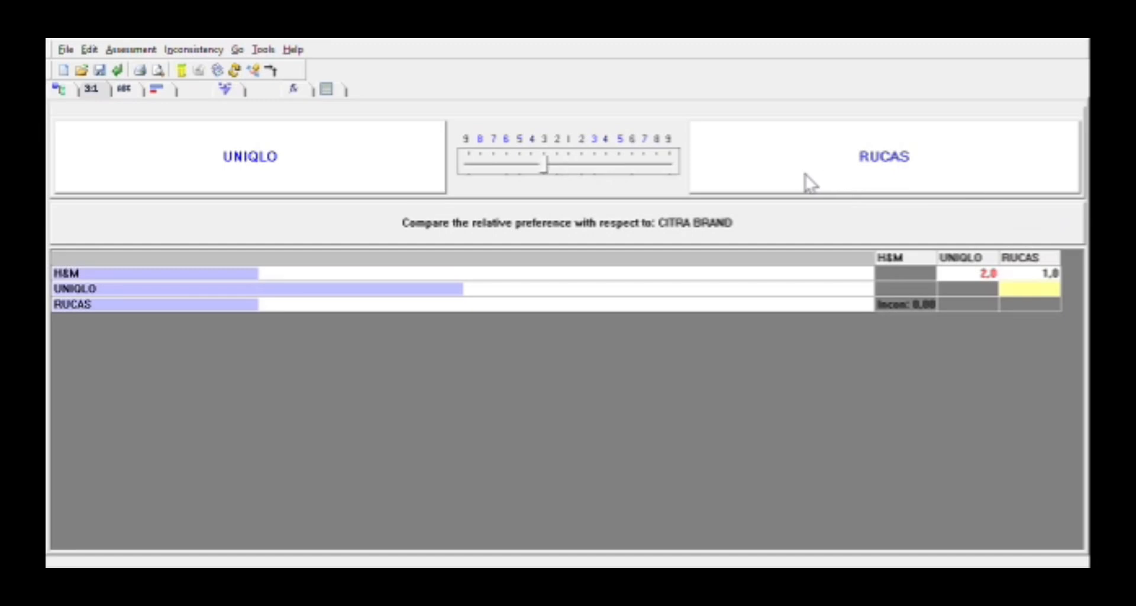
click(1026, 273)
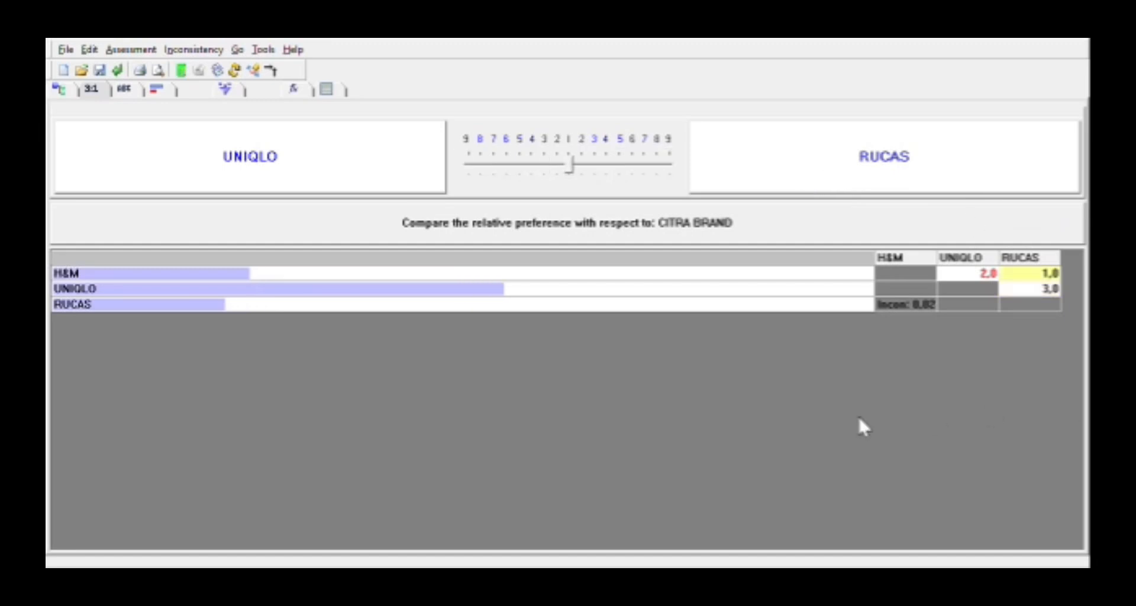
click(818, 444)
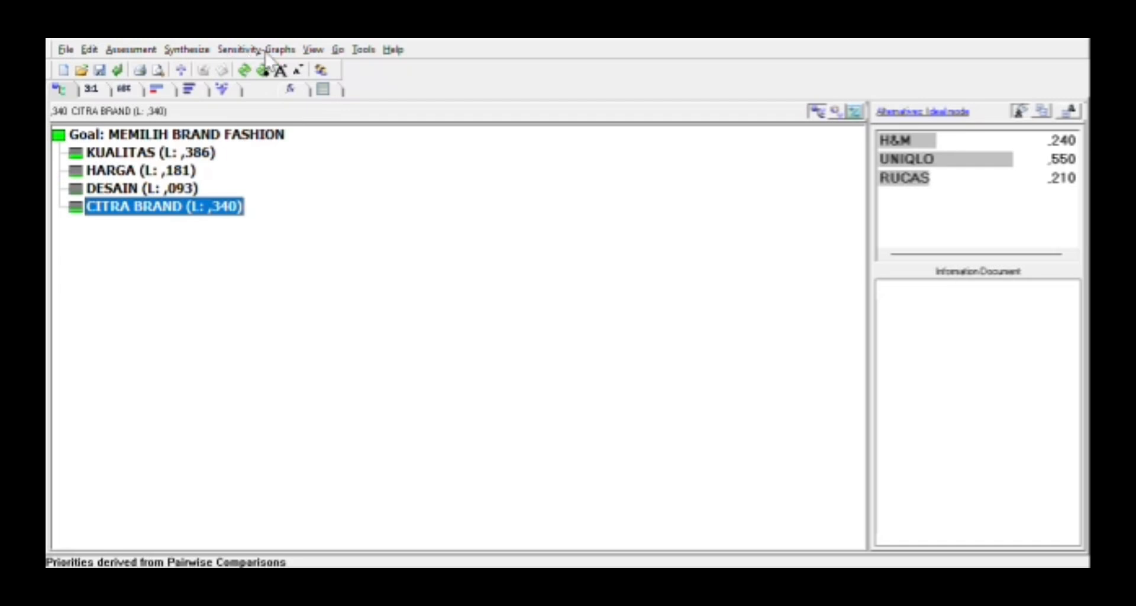
- Display the derived priorities of the alternatives with respect to CITRA BRAND and sort them by priority
click(189, 89)
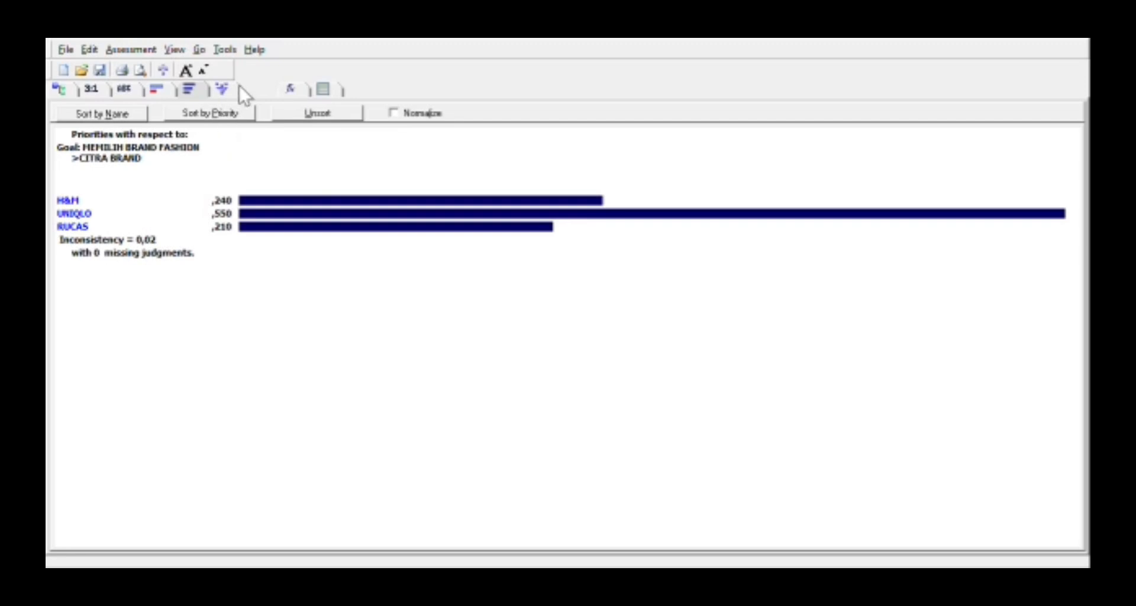
key(alt+p)
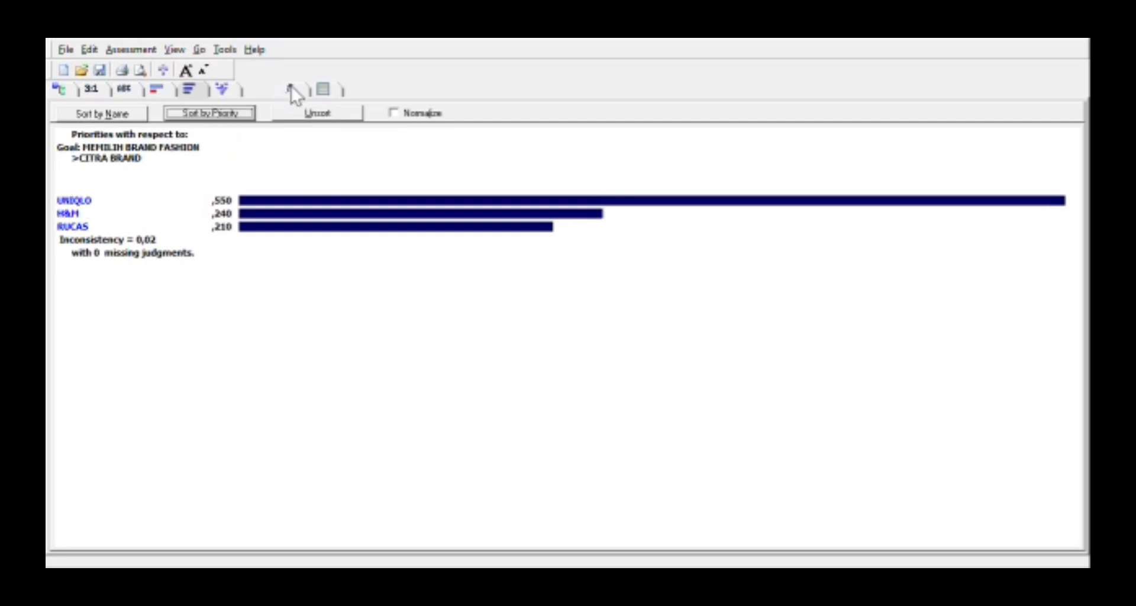